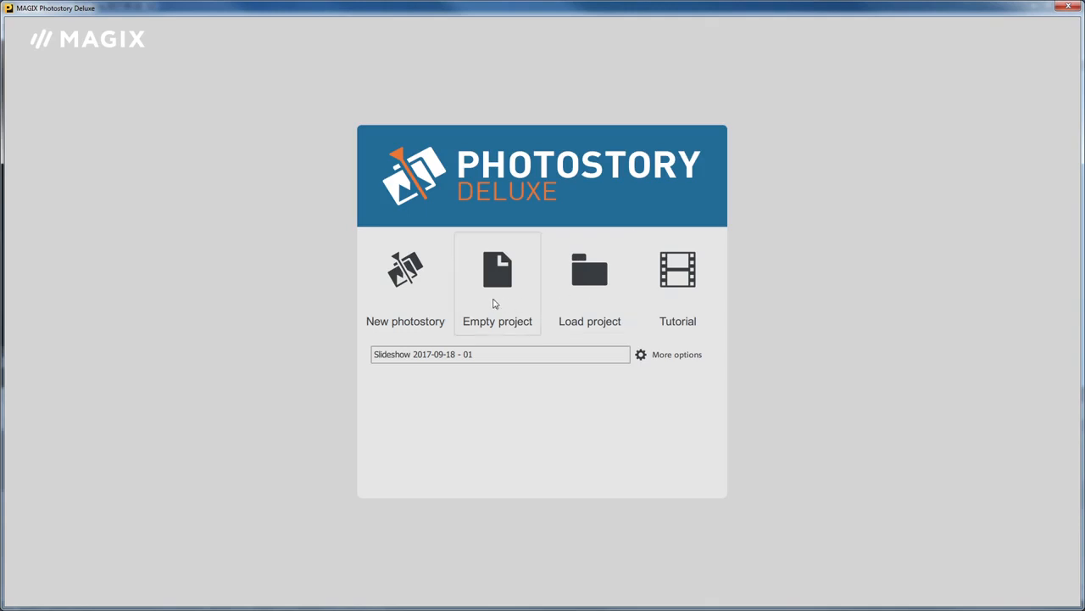
# Start a new photostory and select Photo_18, Photo_17 and Photo_16 from the My Pictures folder
pyautogui.click(429, 302)
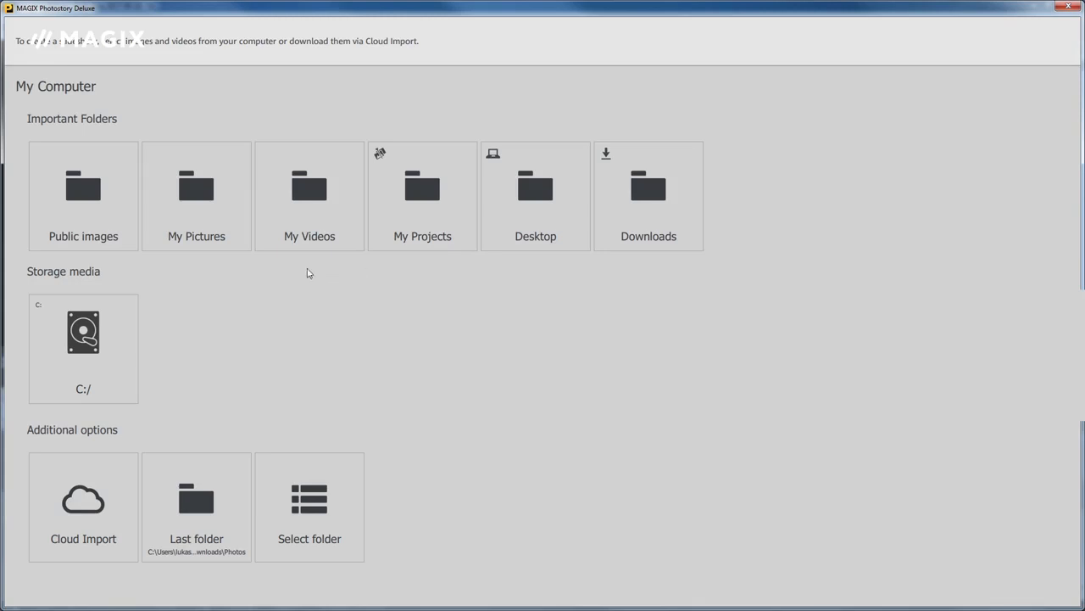
pyautogui.click(226, 212)
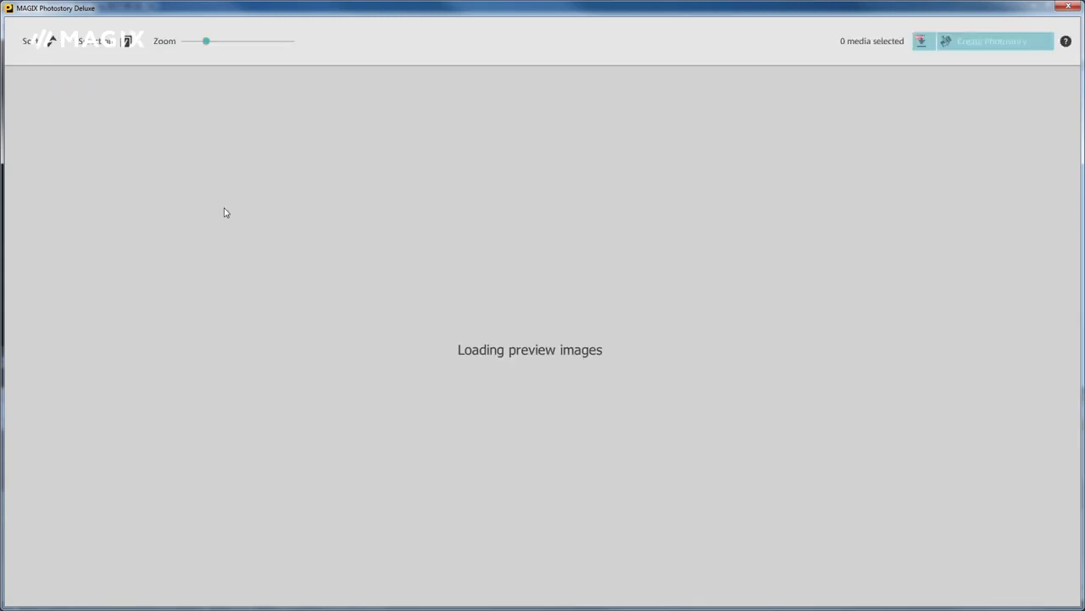
pyautogui.click(128, 148)
pyautogui.click(188, 143)
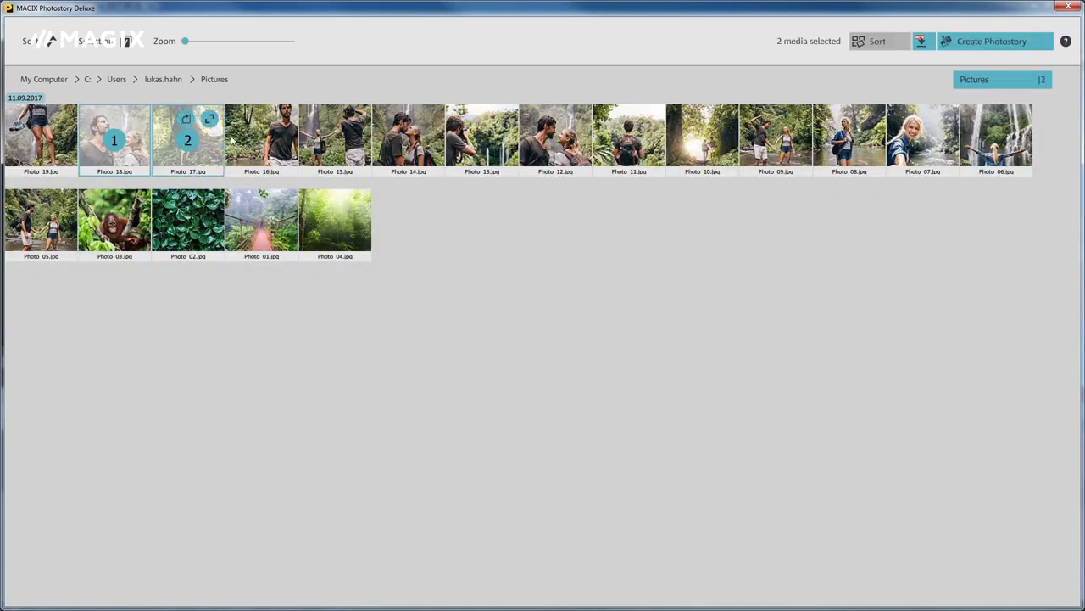
pyautogui.click(262, 143)
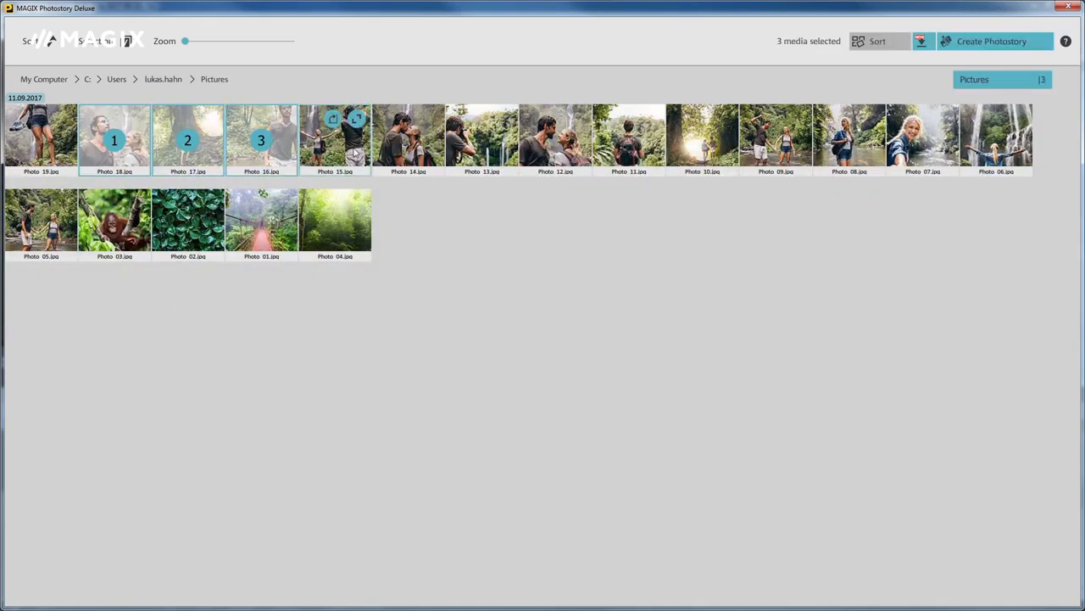
pyautogui.click(555, 144)
pyautogui.click(628, 144)
pyautogui.click(712, 149)
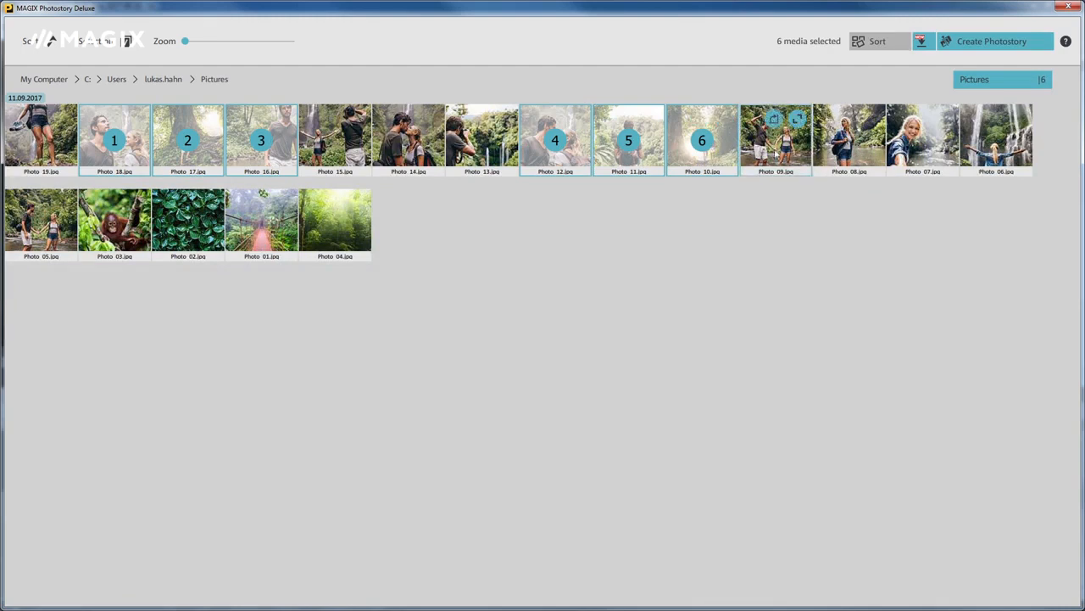
pyautogui.click(904, 161)
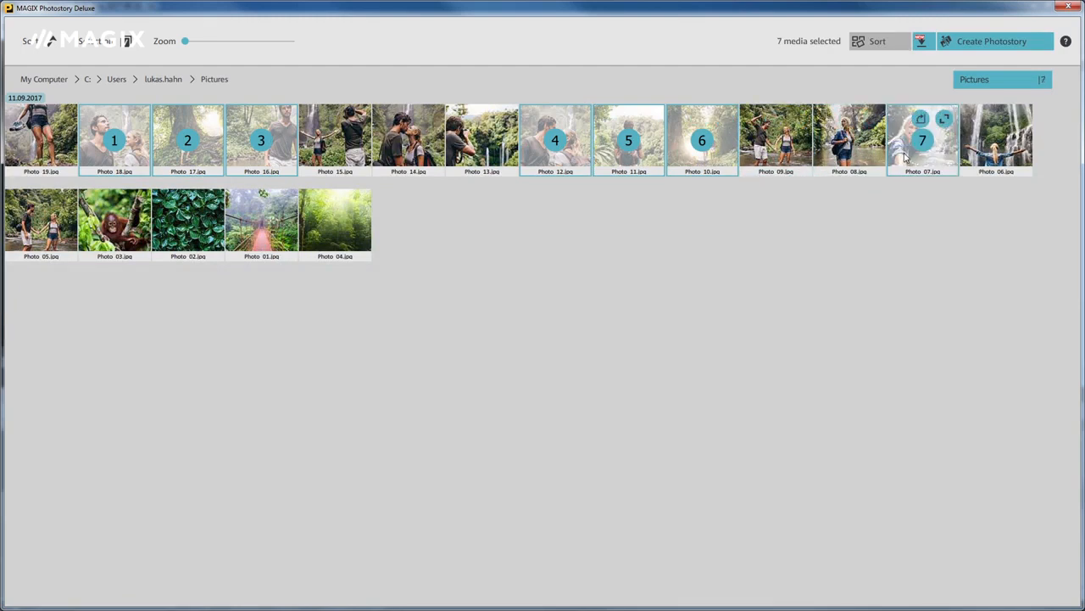
pyautogui.click(905, 158)
pyautogui.click(734, 159)
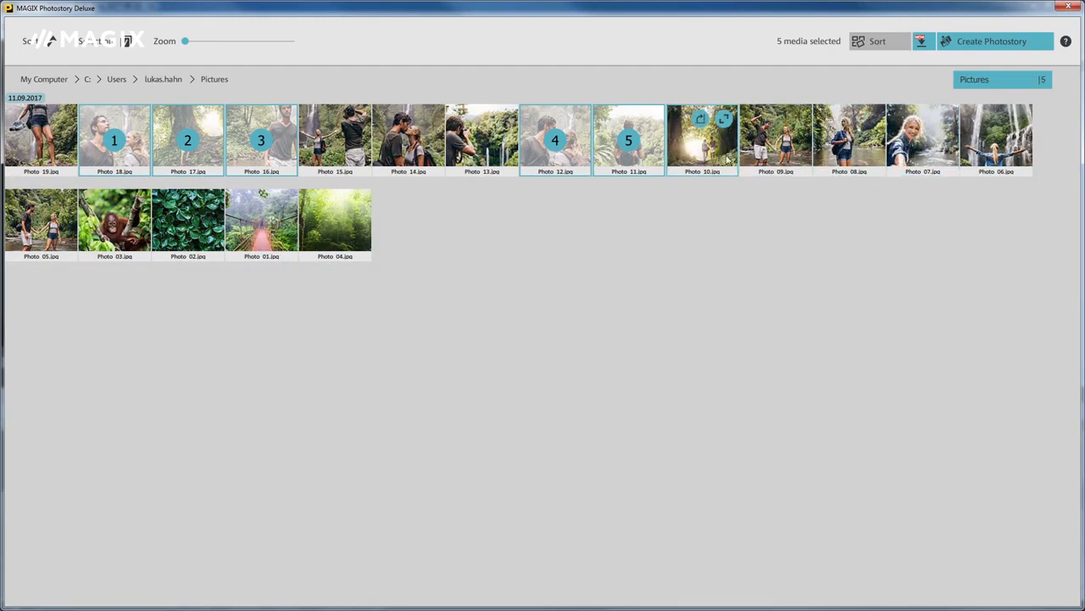
pyautogui.click(654, 159)
pyautogui.click(581, 162)
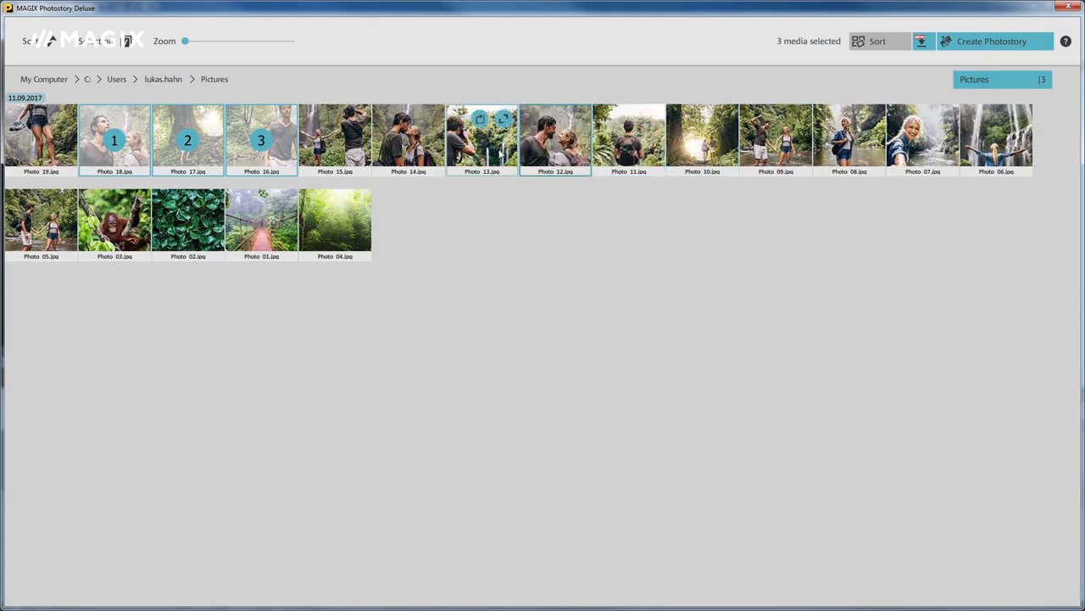
# Add Photo_13, Photo_14, Photo_10 and Photo_09 to the selection, in that order
pyautogui.click(479, 154)
pyautogui.click(429, 155)
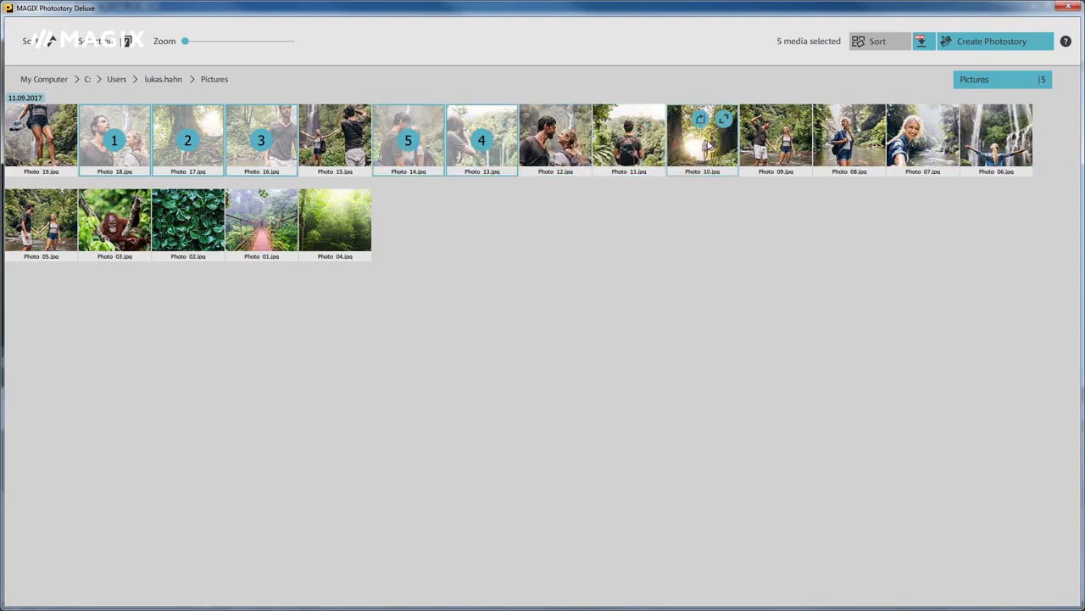
pyautogui.click(709, 145)
pyautogui.click(752, 138)
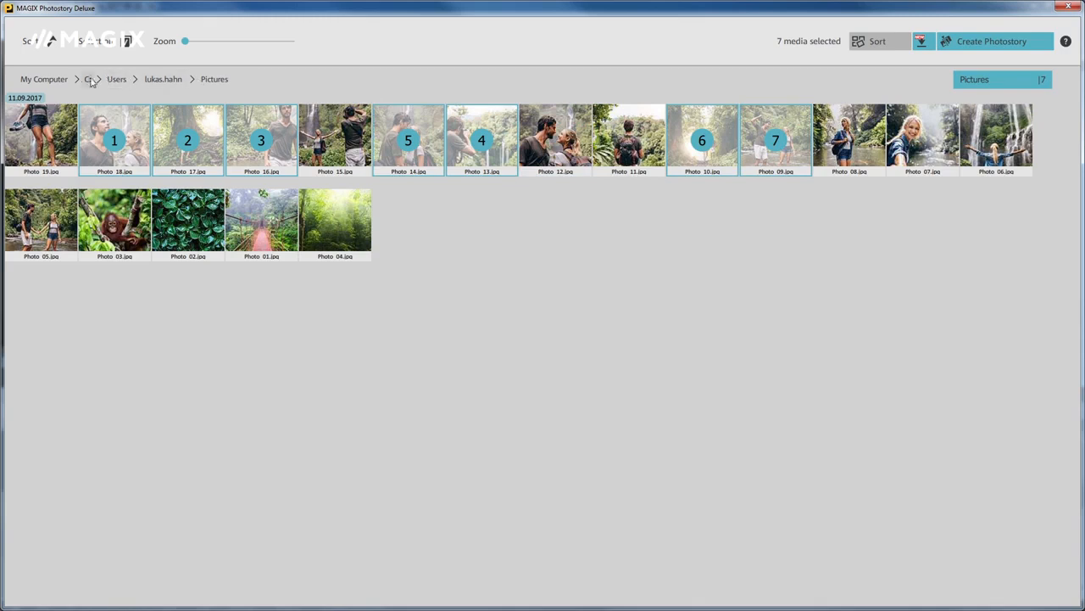
# From the Photos folder inside Downloads, add Photo_34, Photo_32, Photo_30, Photo_29, Photo_26 and Photo_24 to the selection
pyautogui.click(65, 81)
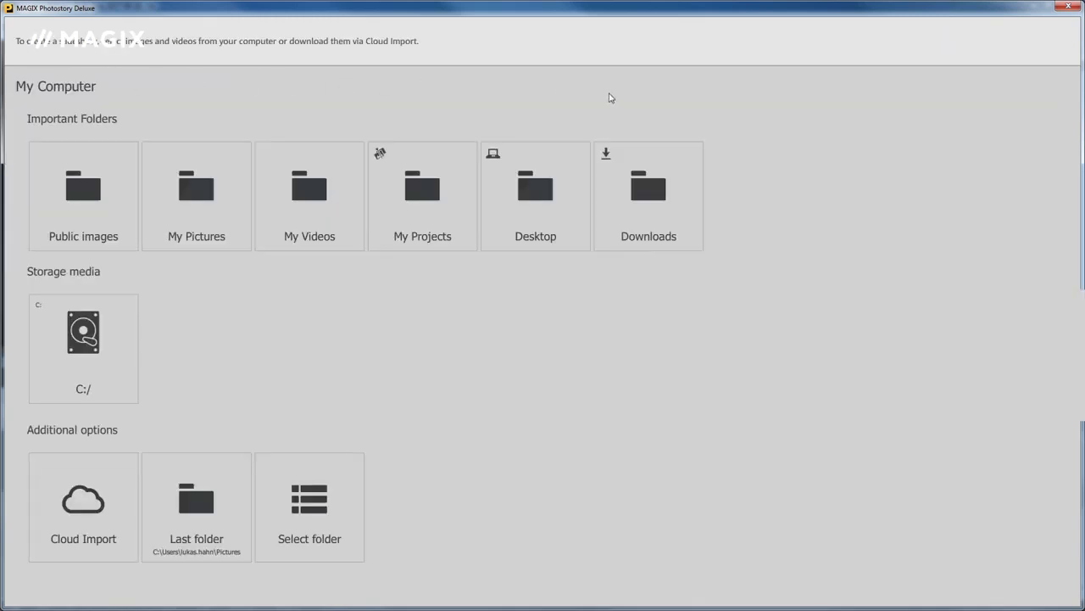
pyautogui.click(659, 188)
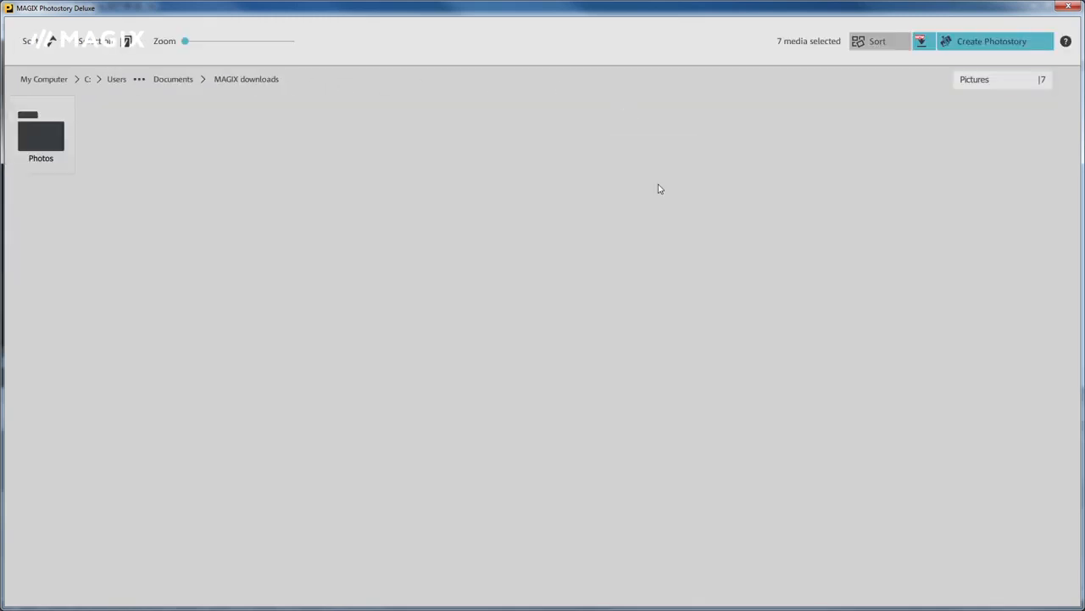
pyautogui.click(53, 137)
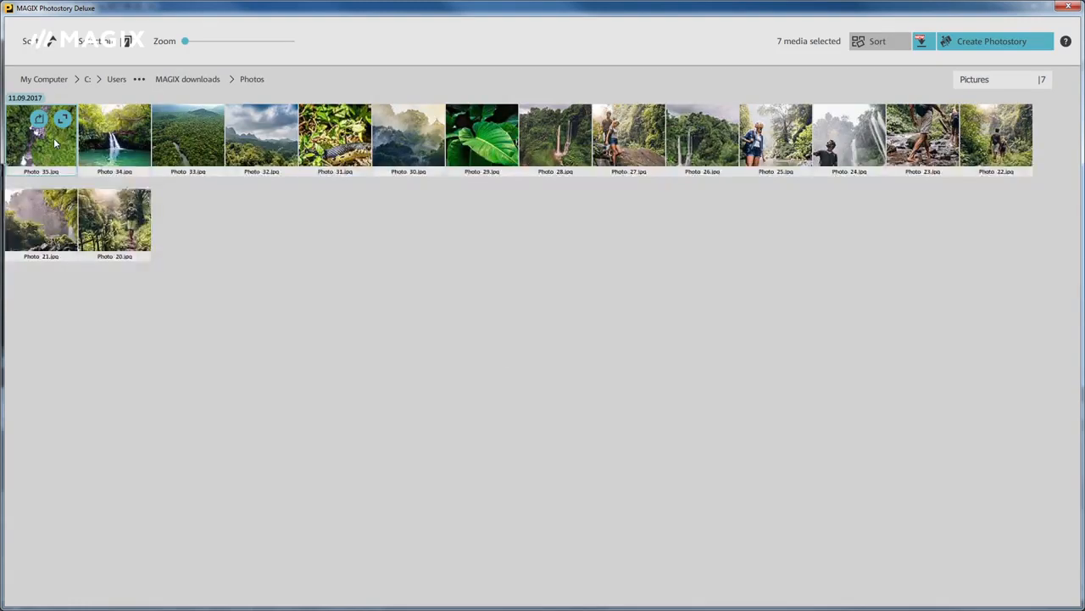
pyautogui.click(115, 136)
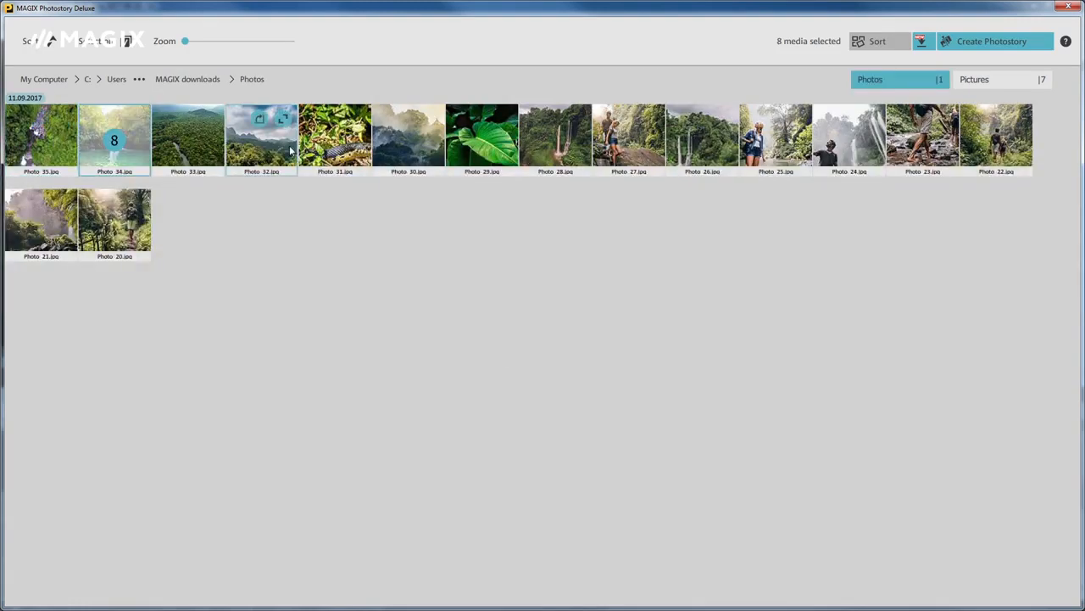
pyautogui.click(290, 151)
pyautogui.click(424, 148)
pyautogui.click(501, 148)
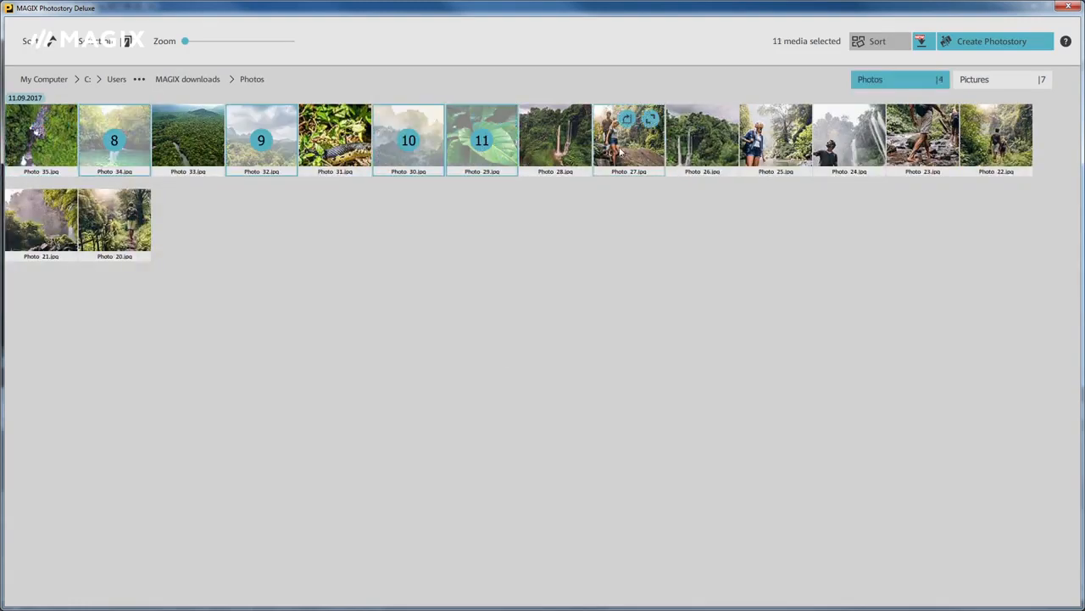
pyautogui.click(691, 147)
pyautogui.click(841, 151)
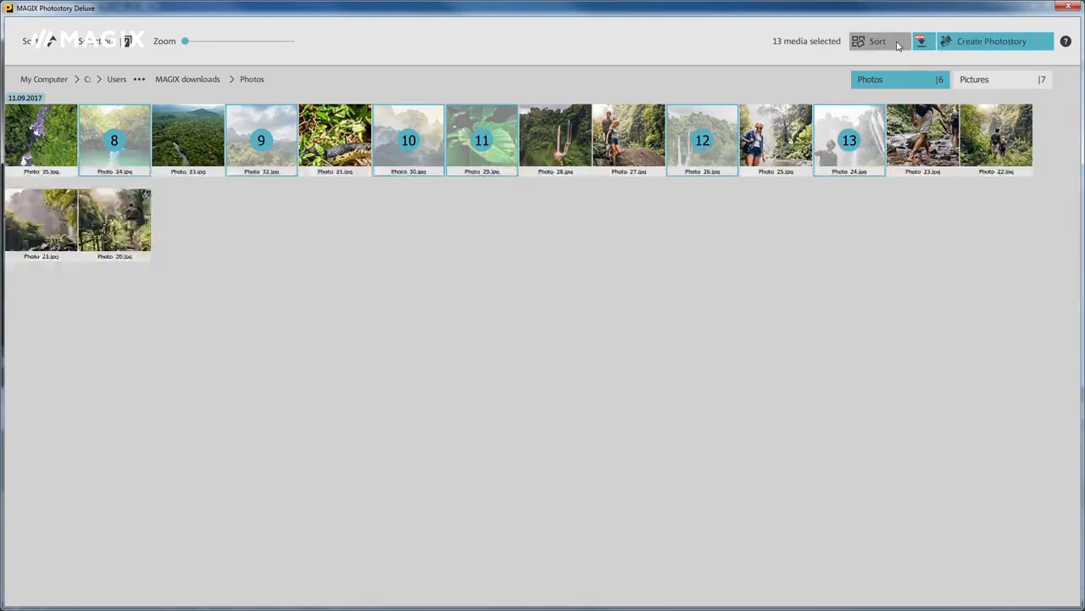
# Sort the selected media so that Photo_10 comes first, Photo_24 sixth and Photo_26 tenth, and return to the overview
pyautogui.moveTo(864, 123); pyautogui.dragTo(638, 127)
pyautogui.moveTo(927, 134); pyautogui.dragTo(631, 140)
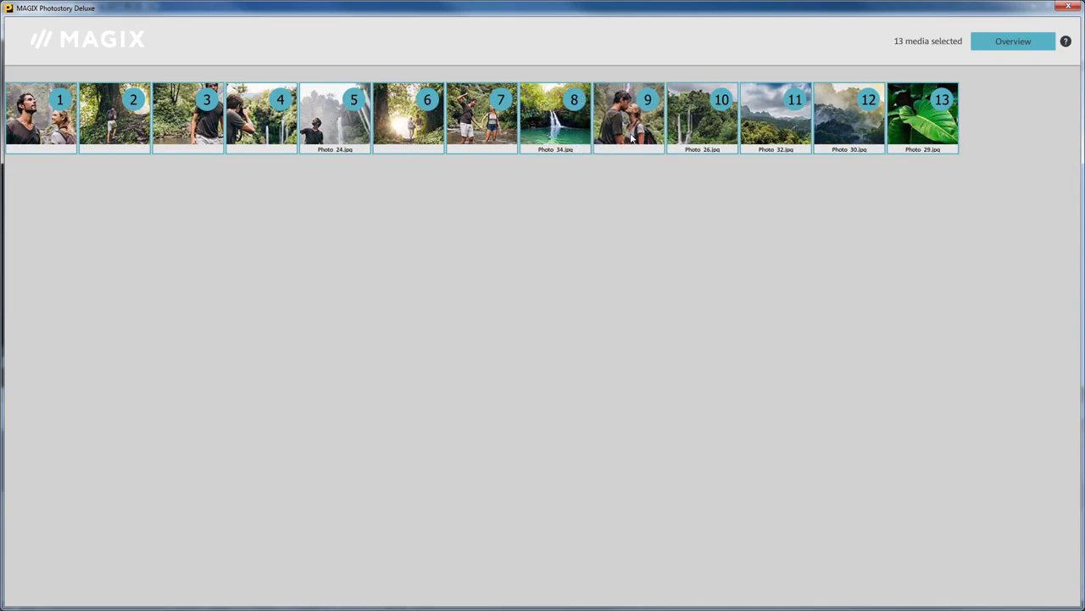
pyautogui.moveTo(417, 133); pyautogui.dragTo(61, 132)
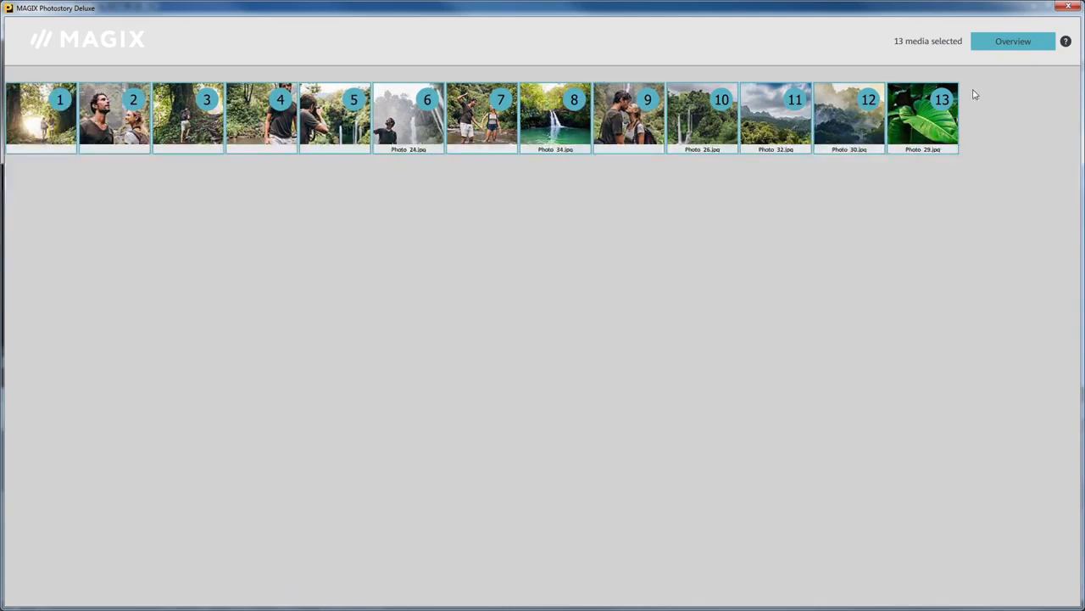
pyautogui.click(1014, 42)
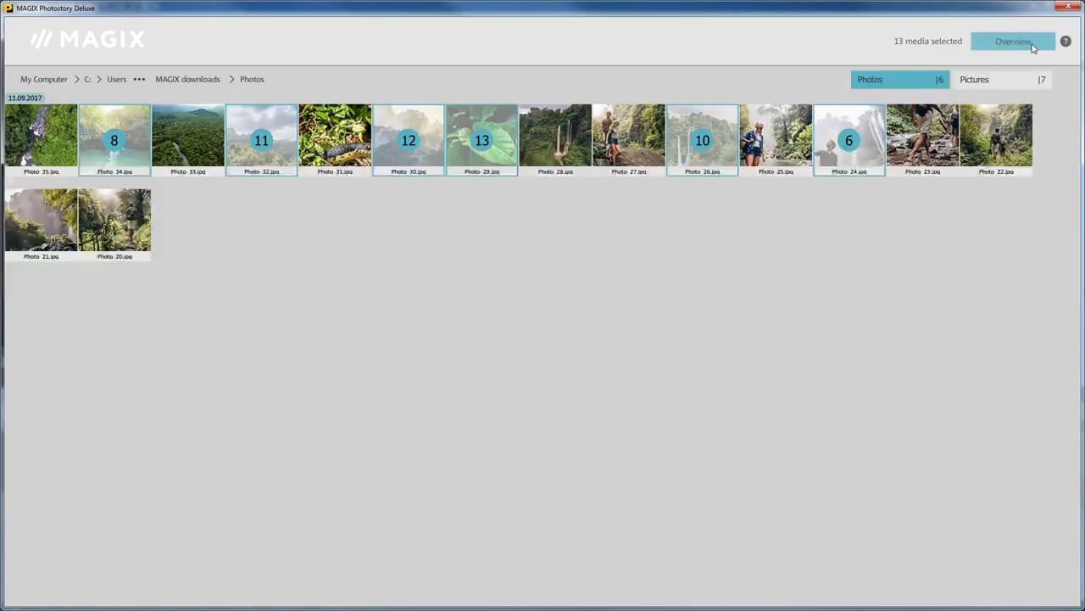
# Create a photostory from the selected media and choose the Springtime music template
pyautogui.click(1033, 47)
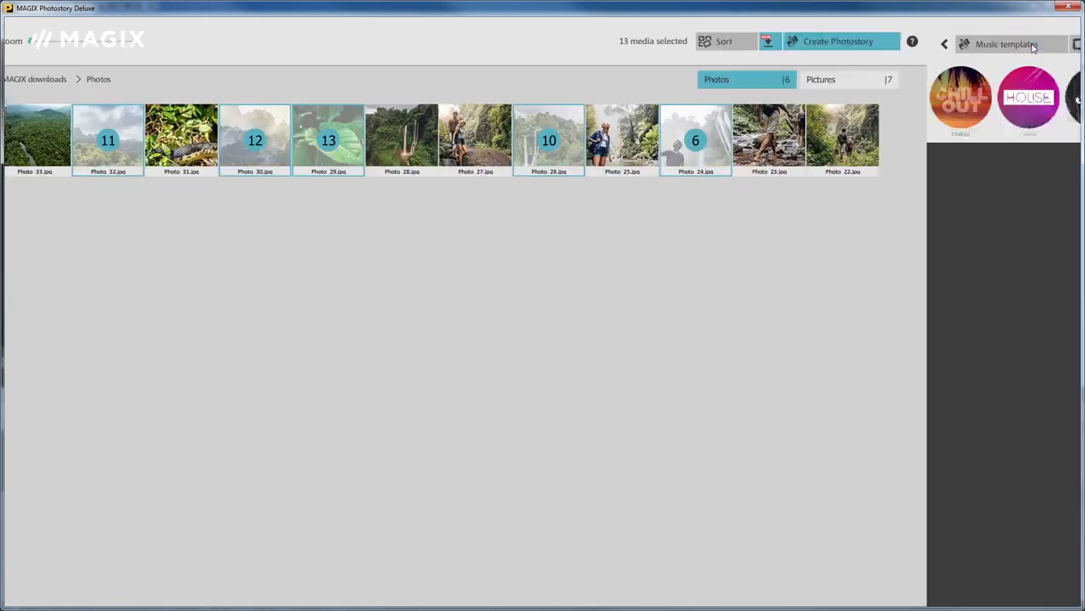
pyautogui.click(263, 100)
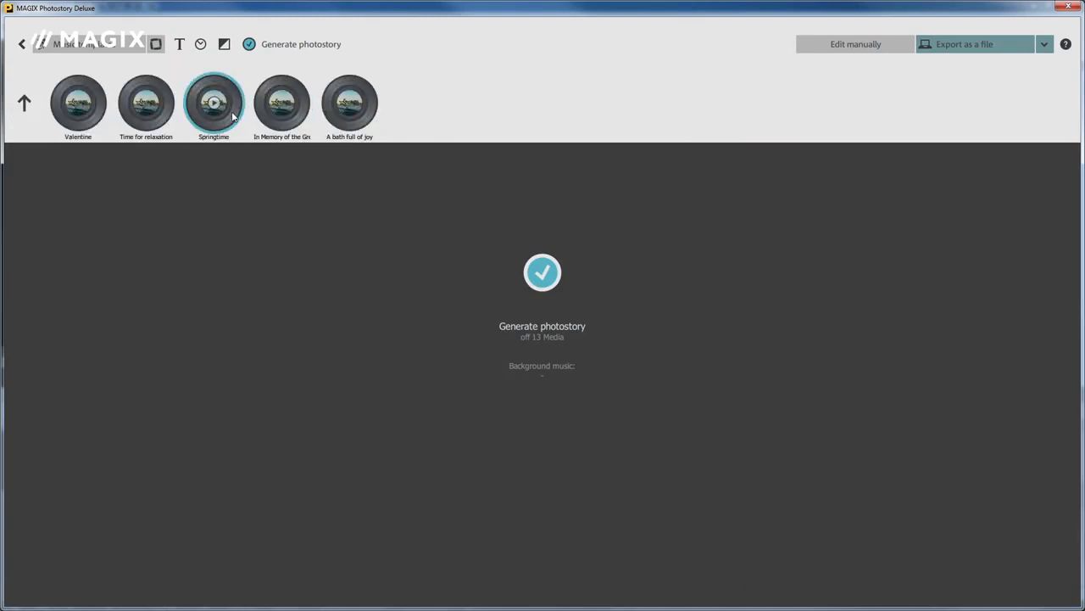
pyautogui.click(234, 116)
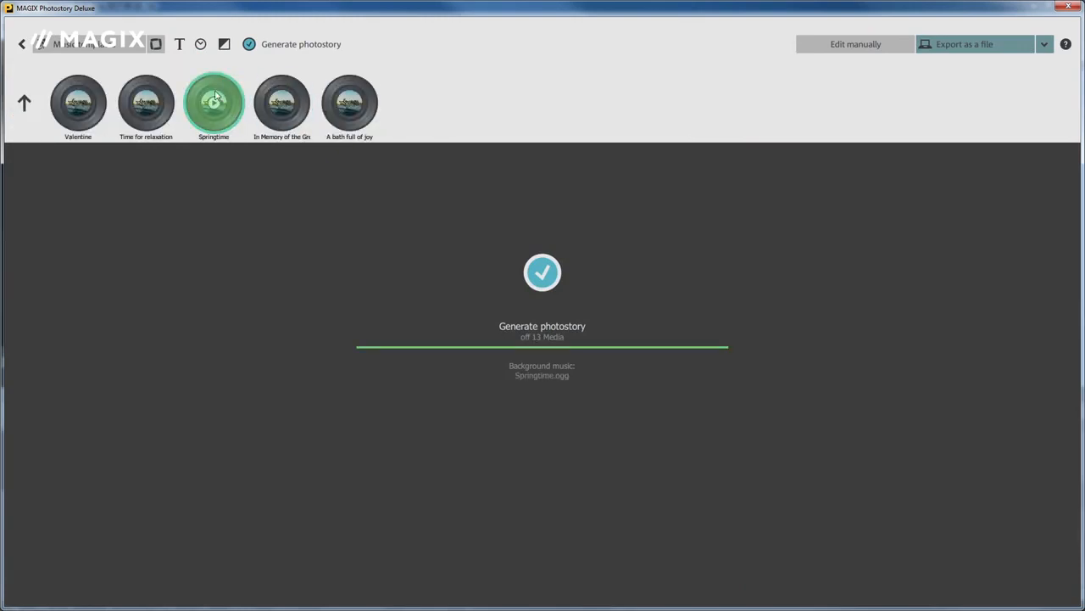
# Enter "My Photostory" as the intro text and shorten the photo duration
pyautogui.click(179, 43)
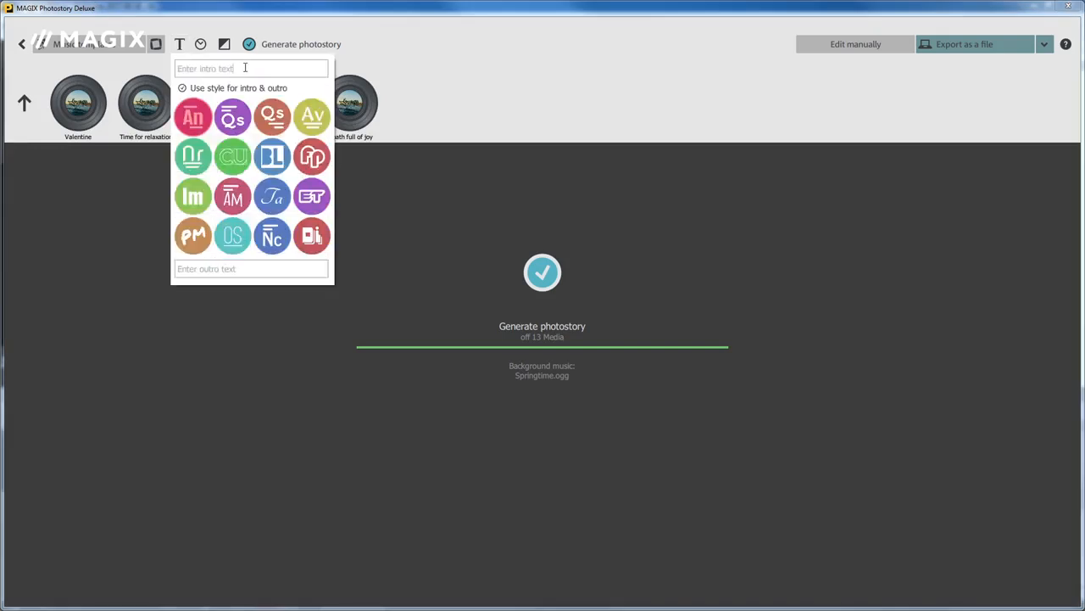
pyautogui.write('My Photostory')
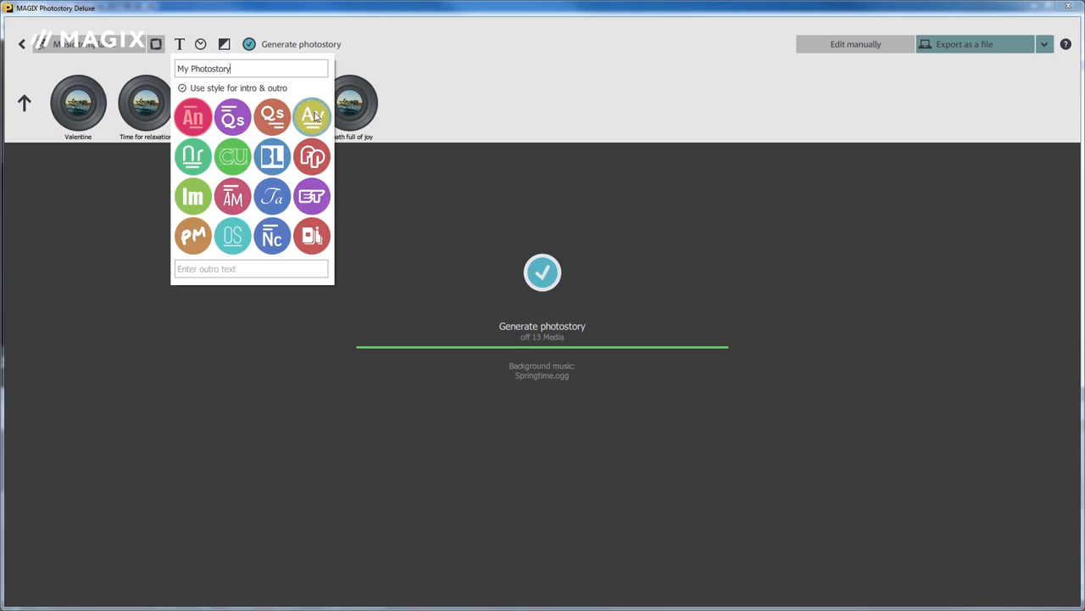
pyautogui.click(209, 45)
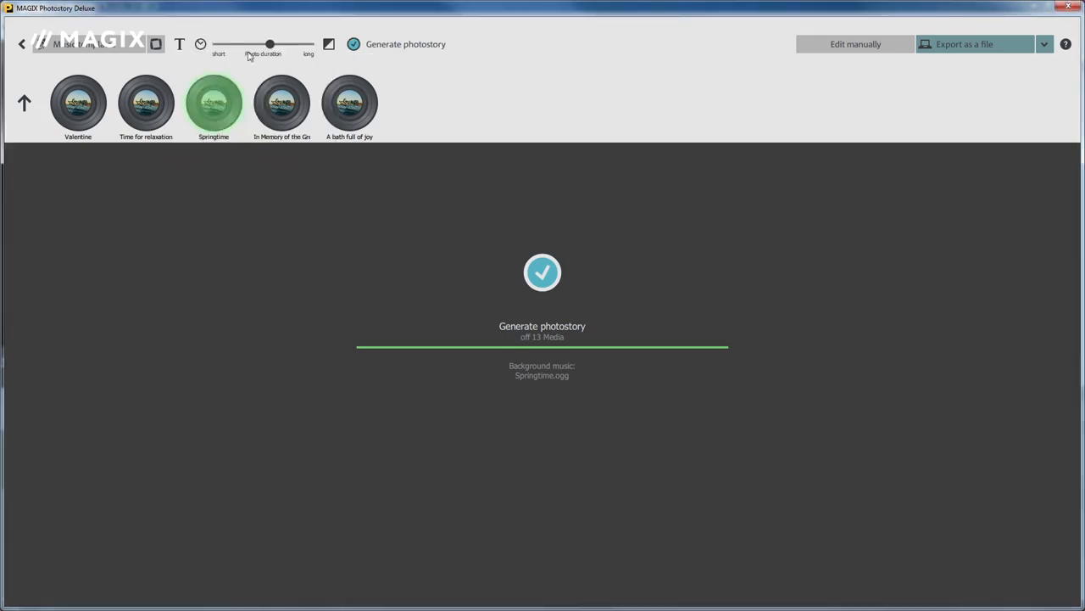
pyautogui.moveTo(272, 45)
pyautogui.mouseDown()
pyautogui.moveTo(231, 45)
pyautogui.moveTo(309, 47)
pyautogui.moveTo(252, 47)
pyautogui.mouseUp()
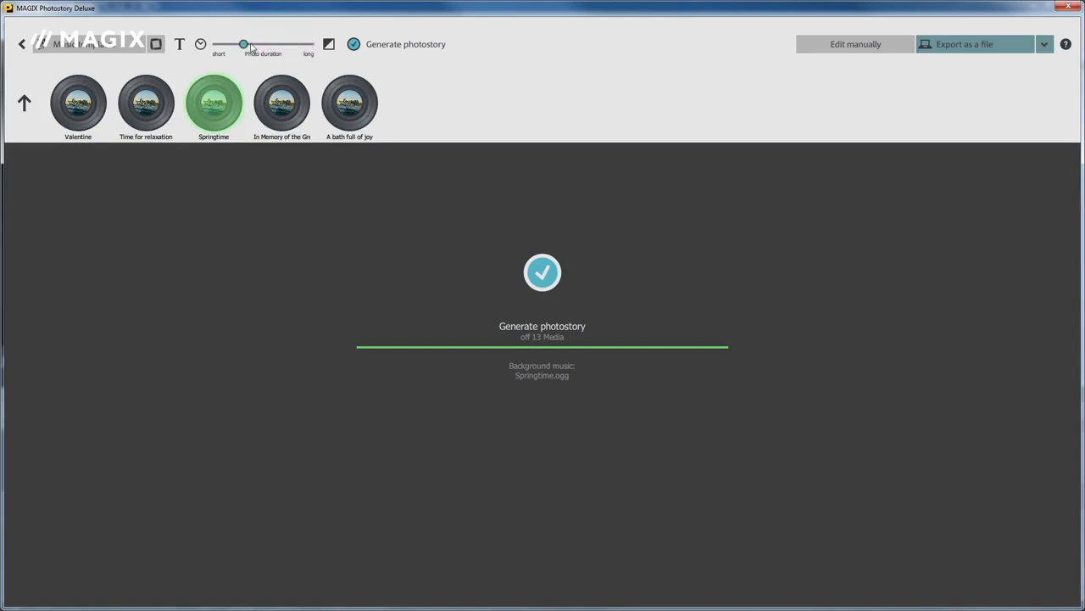
# Raise the effect intensity slightly and generate the photostory
pyautogui.click(329, 44)
pyautogui.moveTo(393, 47)
pyautogui.mouseDown()
pyautogui.moveTo(430, 46)
pyautogui.moveTo(352, 46)
pyautogui.moveTo(407, 46)
pyautogui.mouseUp()
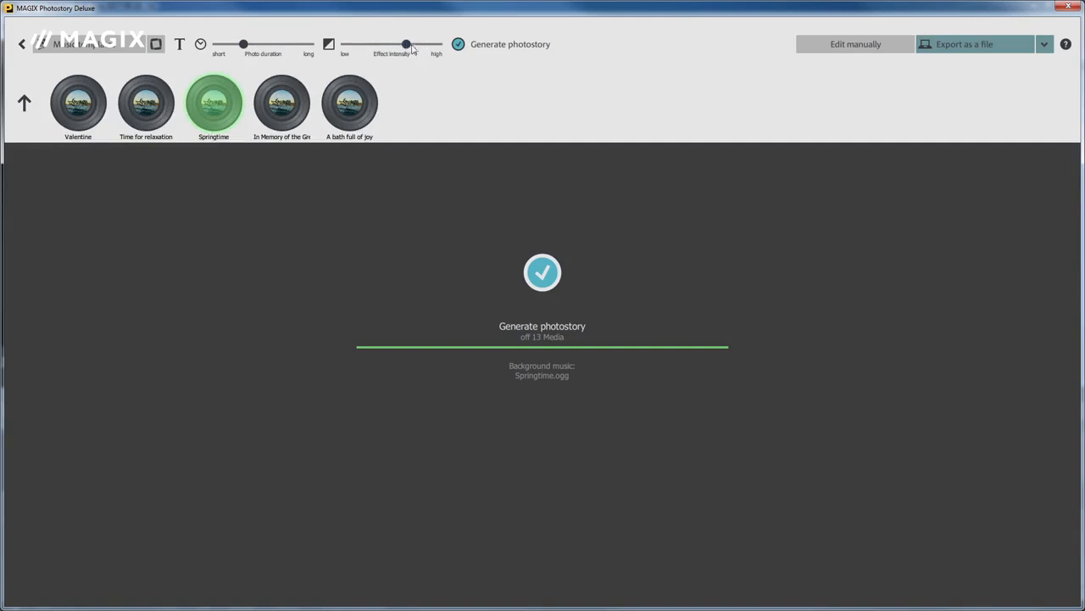
pyautogui.click(487, 47)
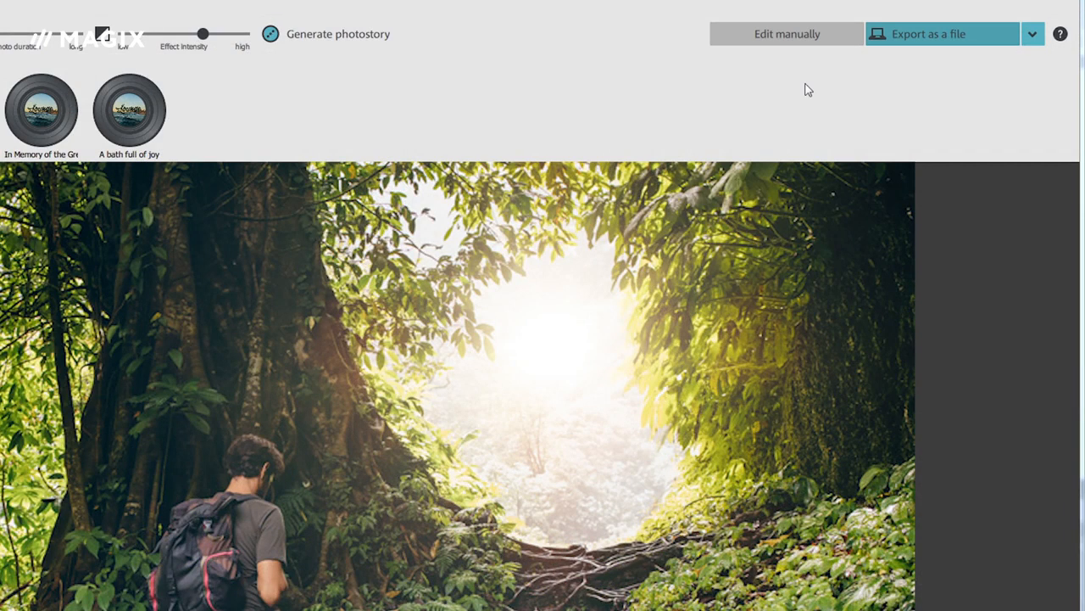
# In the manual editor's storyboard view, move Photo_30 ahead of Photo_24 and Photo_13 ahead of Photo_16
pyautogui.click(814, 36)
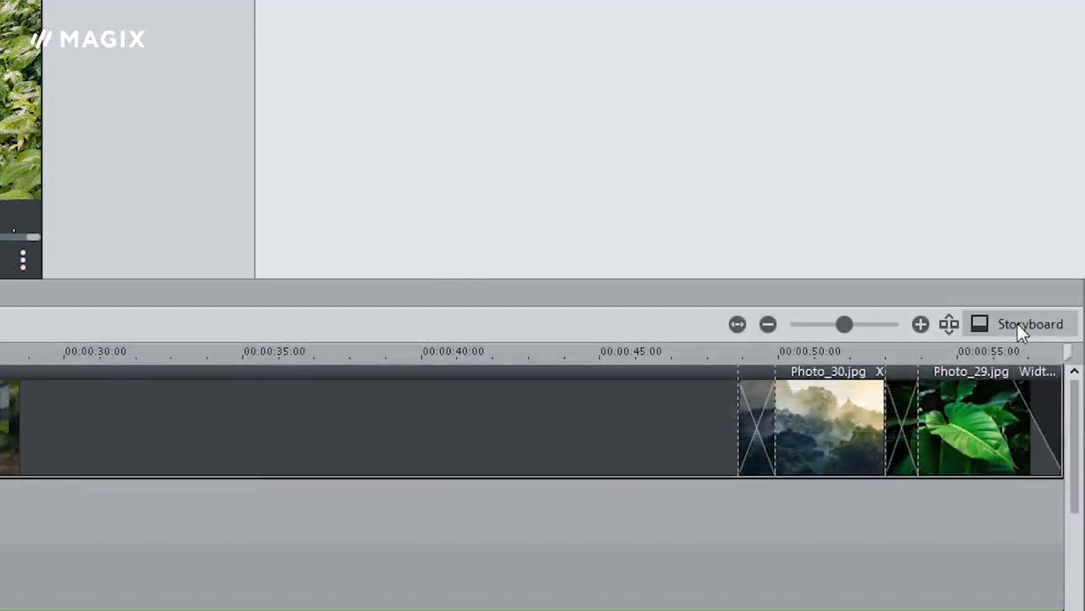
pyautogui.click(1052, 412)
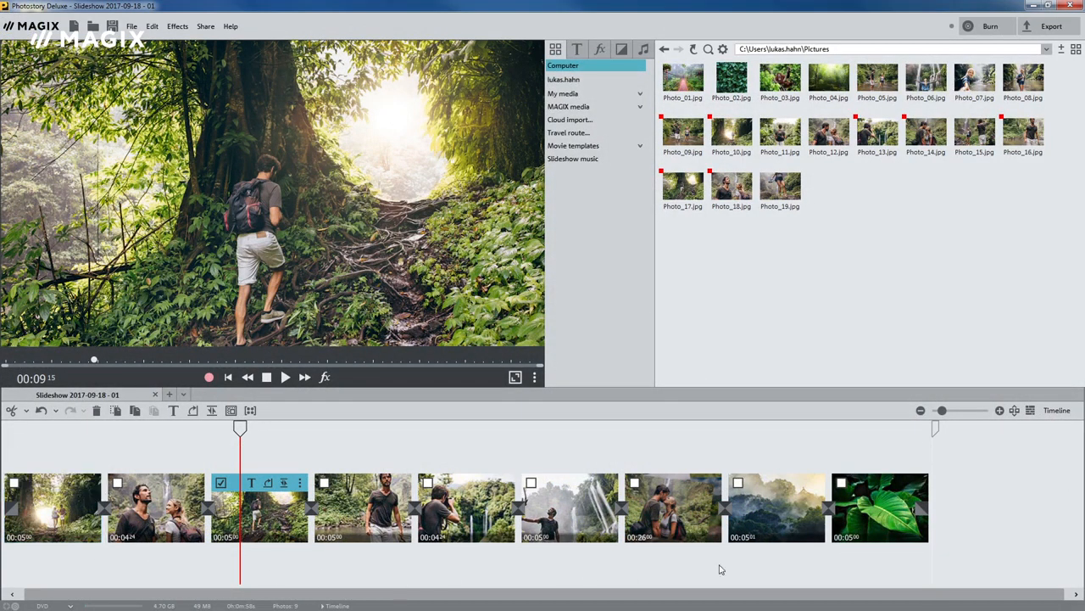
pyautogui.moveTo(776, 507); pyautogui.dragTo(551, 504)
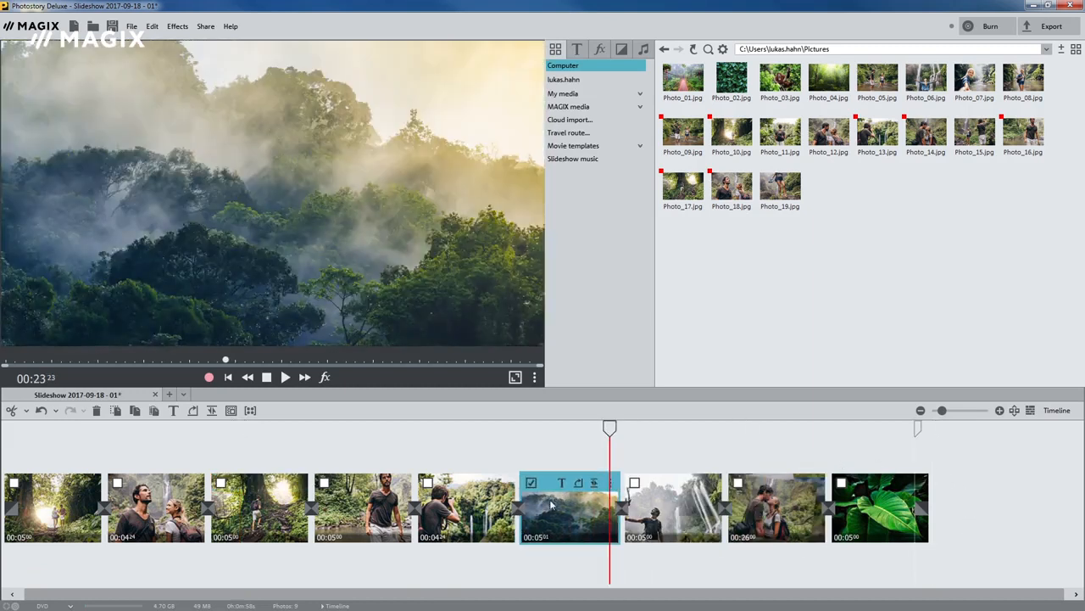
pyautogui.moveTo(479, 509); pyautogui.dragTo(368, 507)
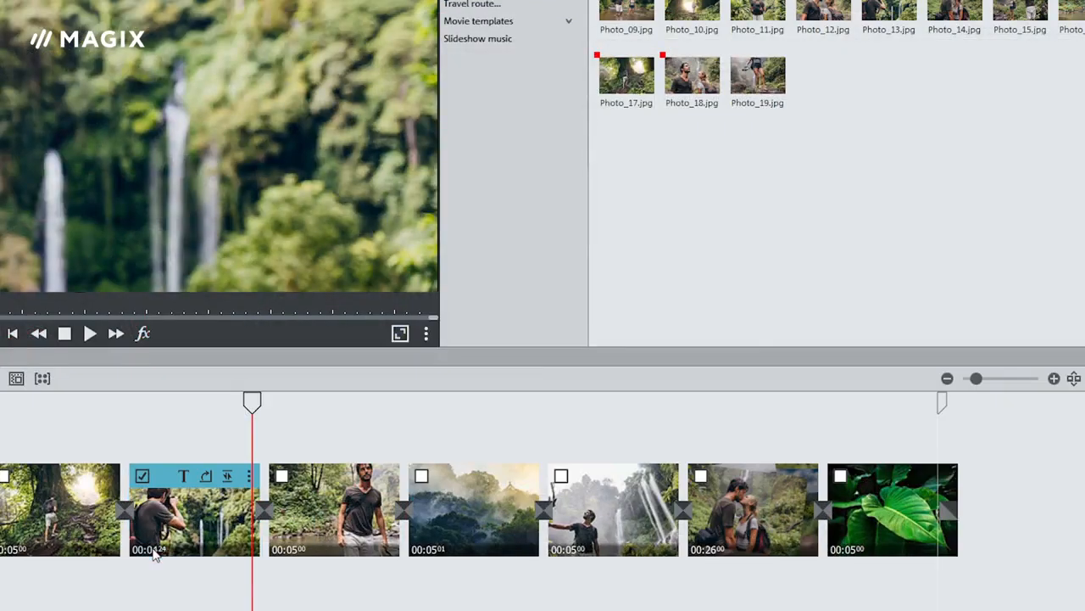
# Set the photo display time to 00:02:00 and apply it to all photos
pyautogui.click(153, 551)
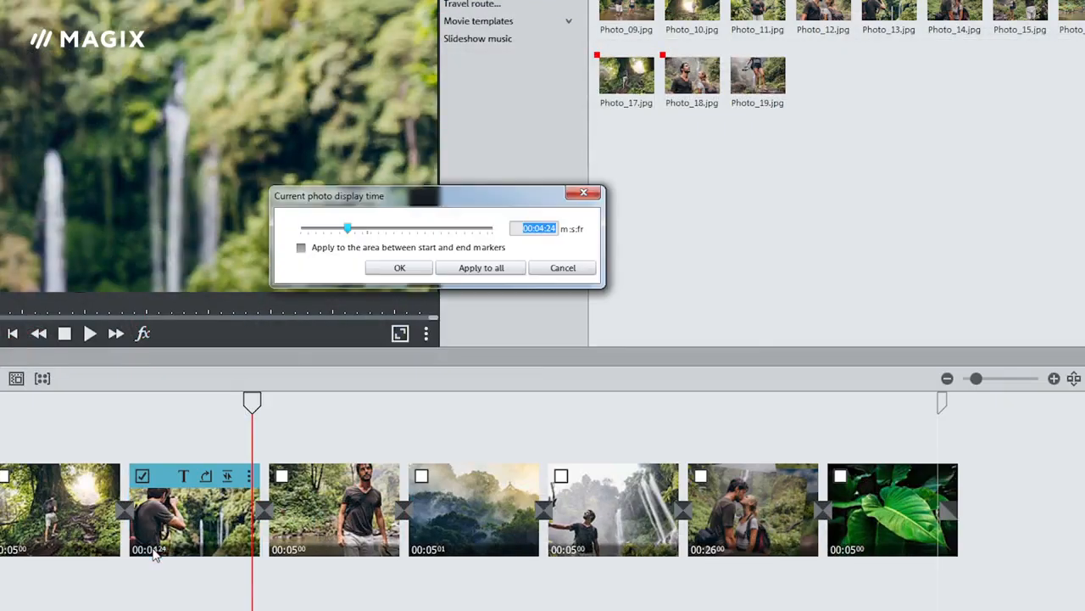
pyautogui.moveTo(349, 232); pyautogui.dragTo(328, 229)
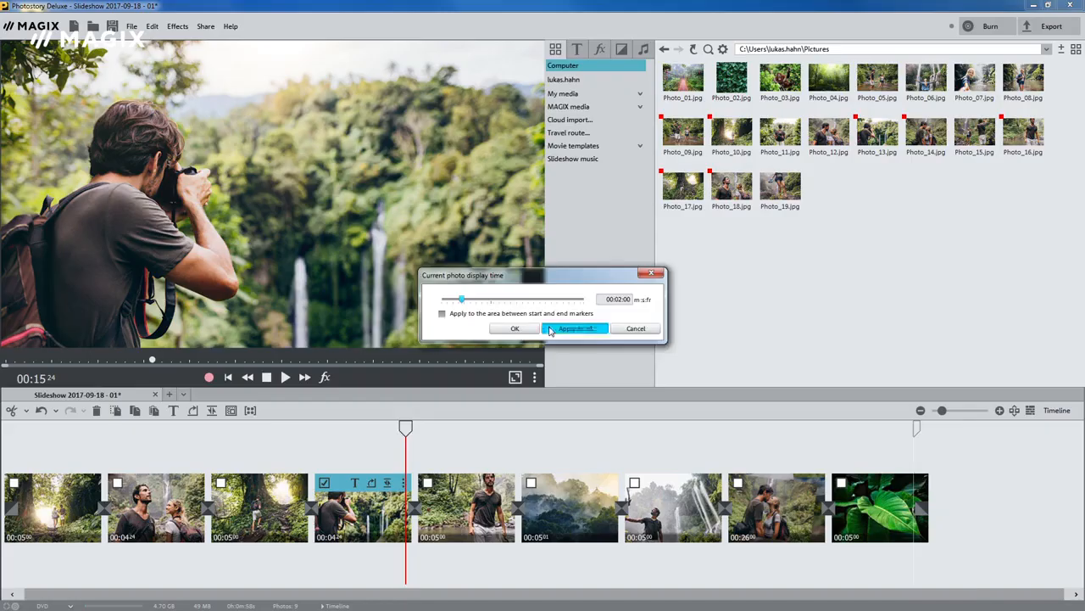
pyautogui.click(450, 269)
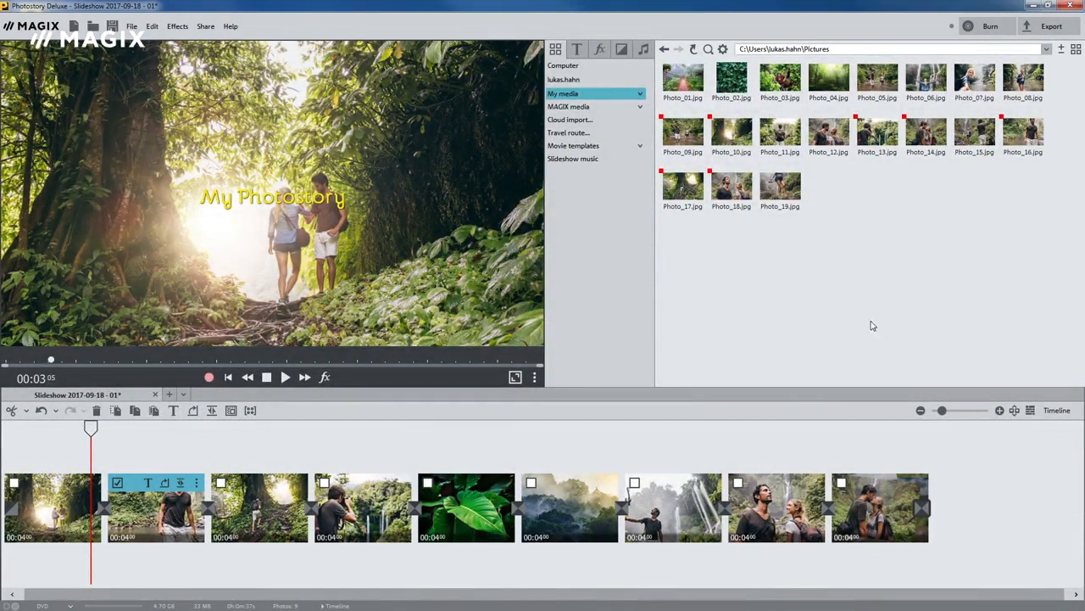
# In the timeline view, trim the Springtime.ogg music to end with the closing Collage and lengthen its fade-out slightly
pyautogui.click(1031, 410)
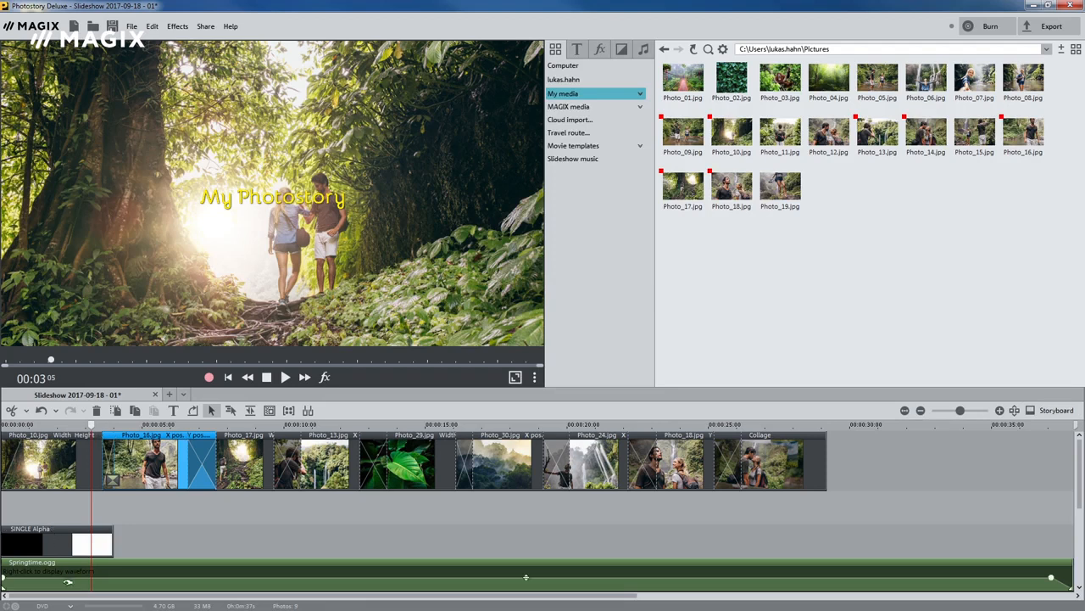
pyautogui.click(600, 572)
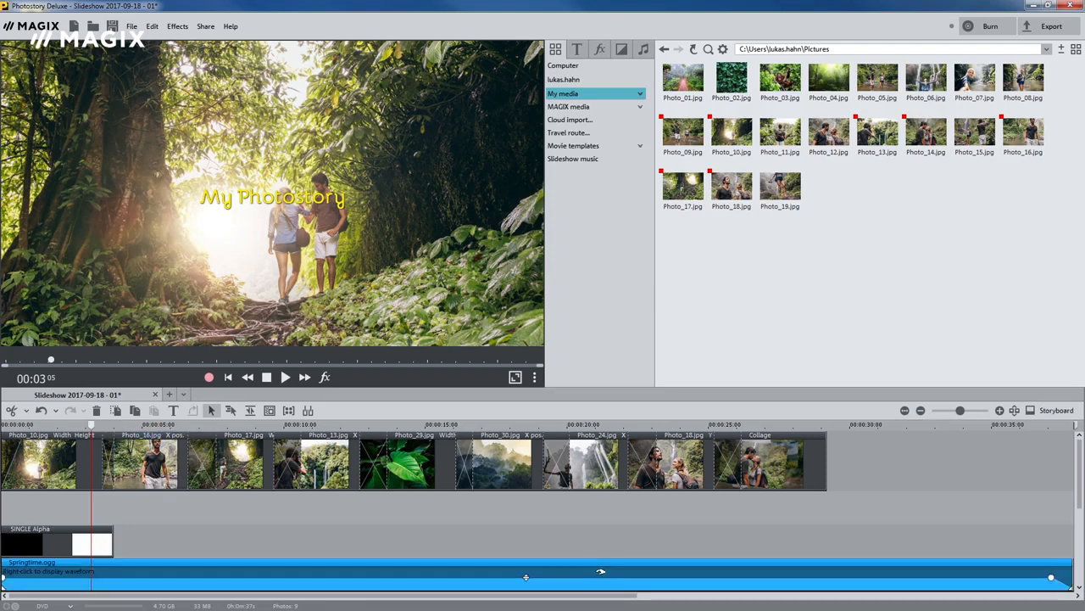
pyautogui.moveTo(1072, 568); pyautogui.dragTo(472, 568)
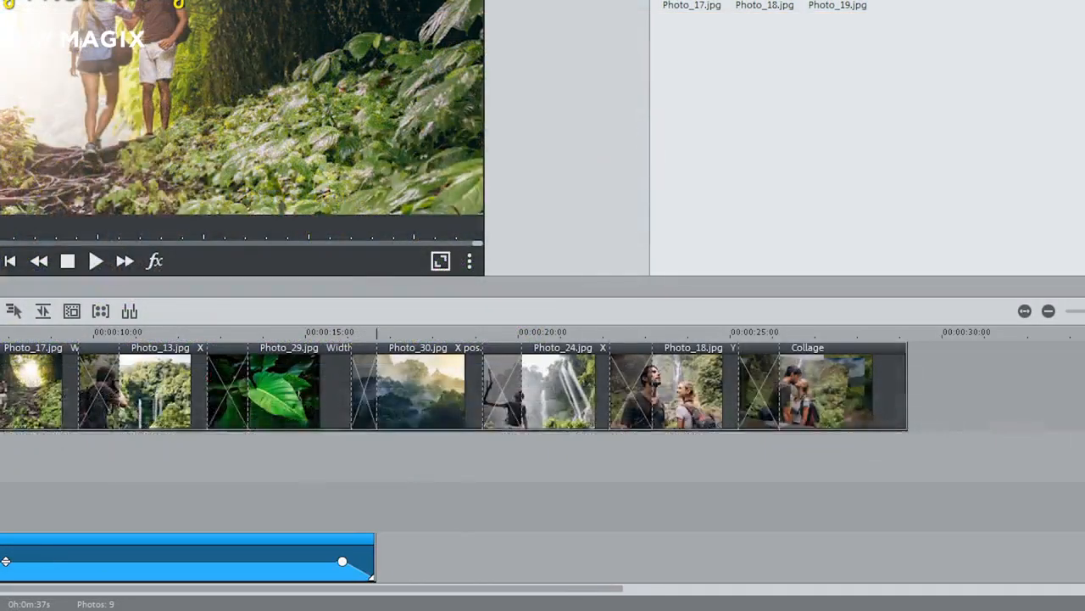
pyautogui.moveTo(375, 569); pyautogui.dragTo(907, 568)
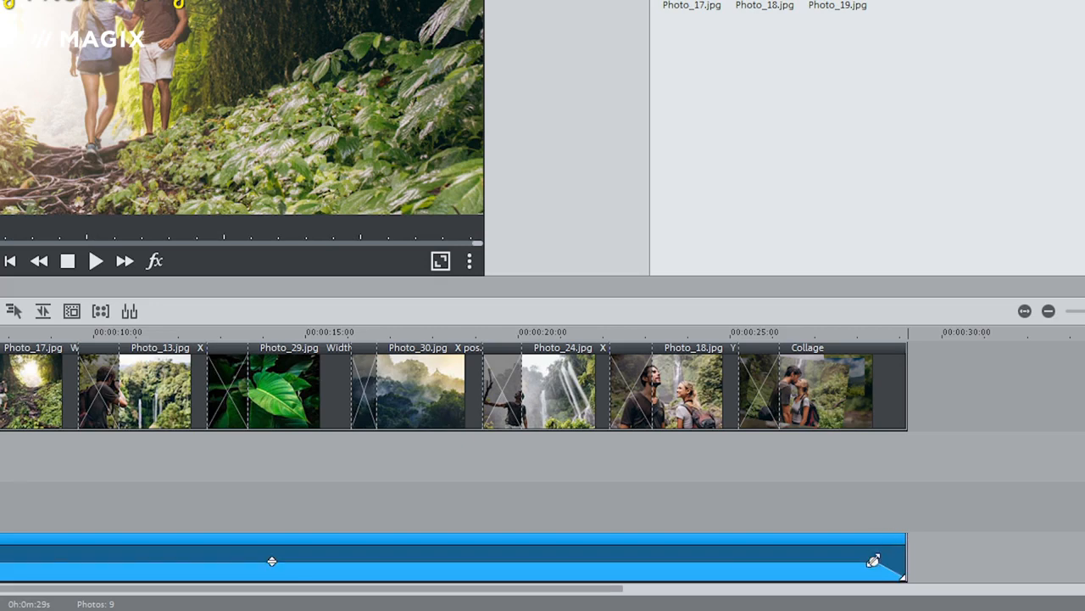
pyautogui.moveTo(872, 559)
pyautogui.mouseDown()
pyautogui.moveTo(97, 559)
pyautogui.moveTo(856, 565)
pyautogui.mouseUp()
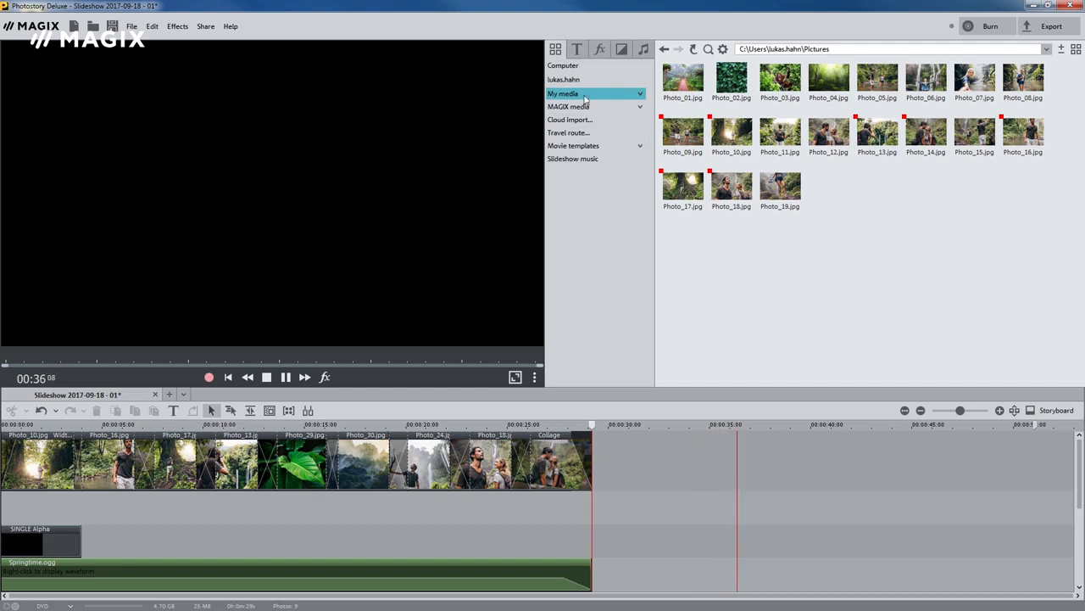
pyautogui.press('space')
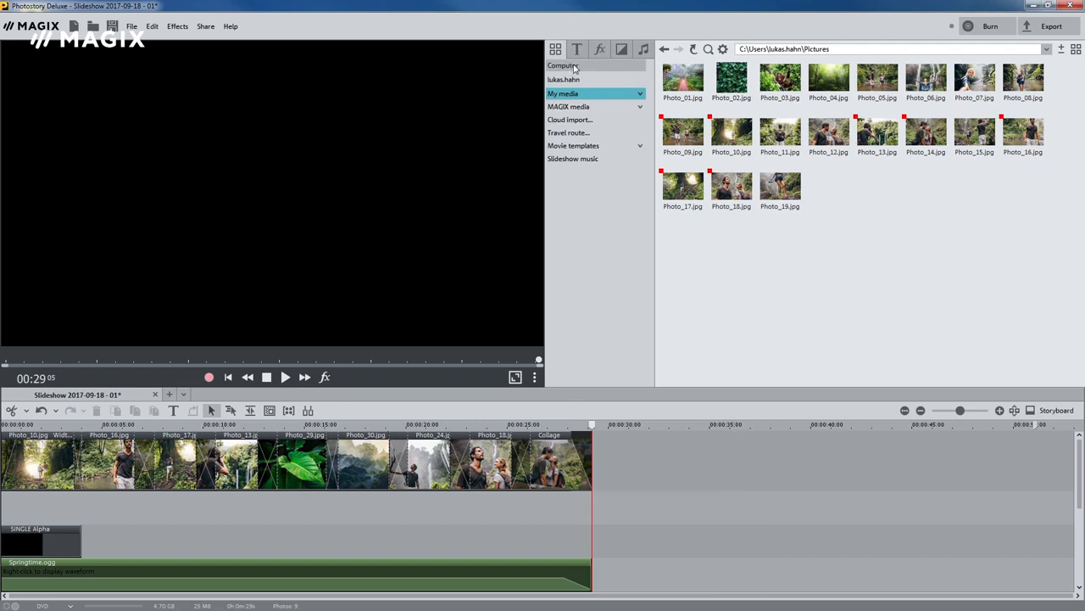
# Add Photo_01 at the end of the slideshow, followed by Photo_06, Photo_07 and Photo_08
pyautogui.click(683, 78)
pyautogui.moveTo(652, 293); pyautogui.dragTo(611, 461)
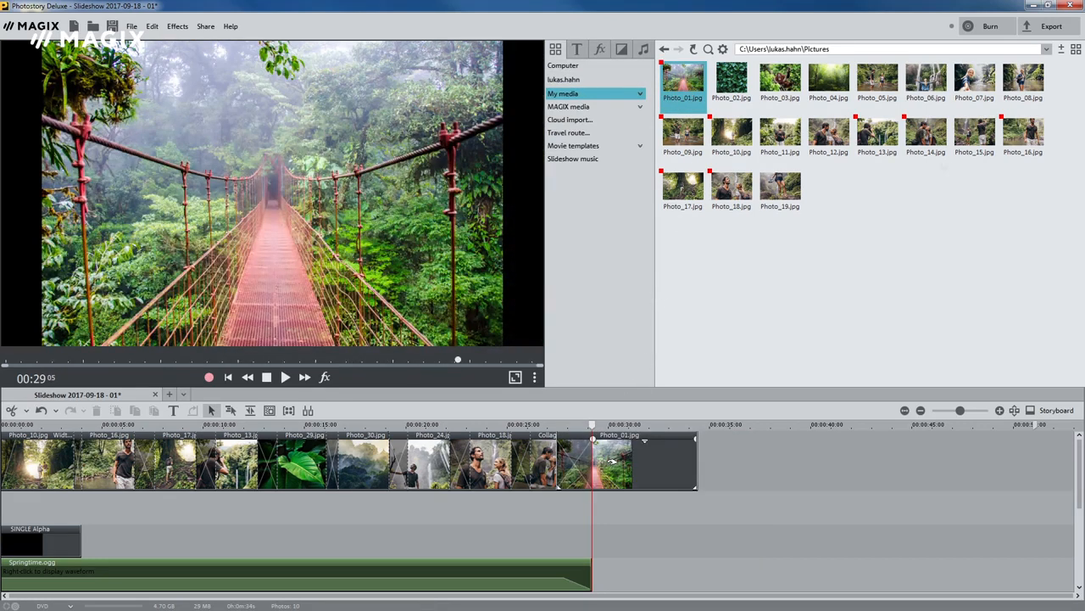
pyautogui.moveTo(1070, 89); pyautogui.dragTo(709, 485)
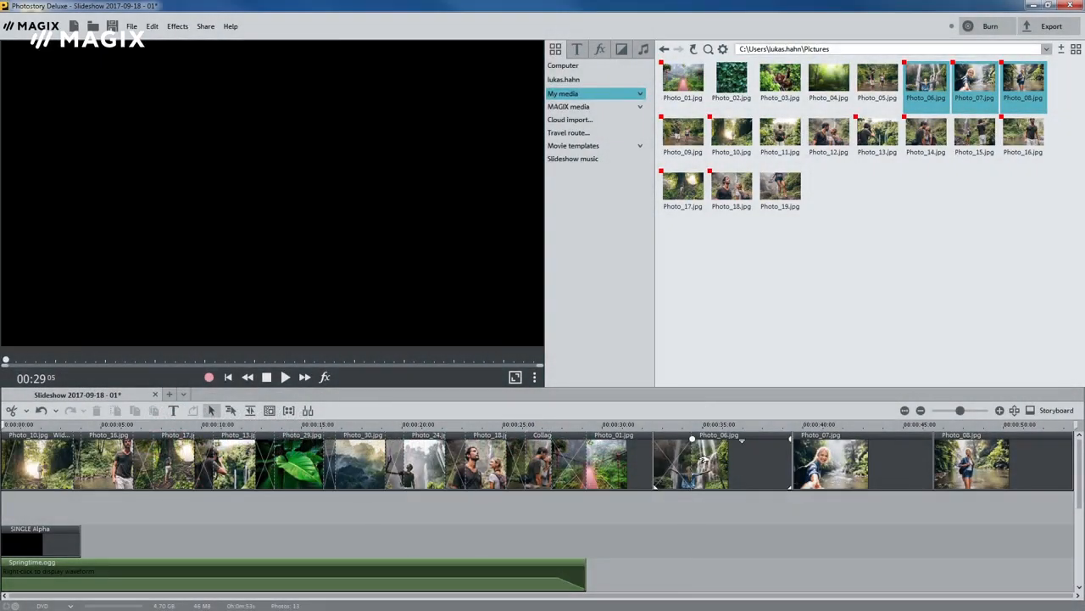
# Set the brightness of Photo_06 to 56 and its contrast to 68
pyautogui.click(713, 462)
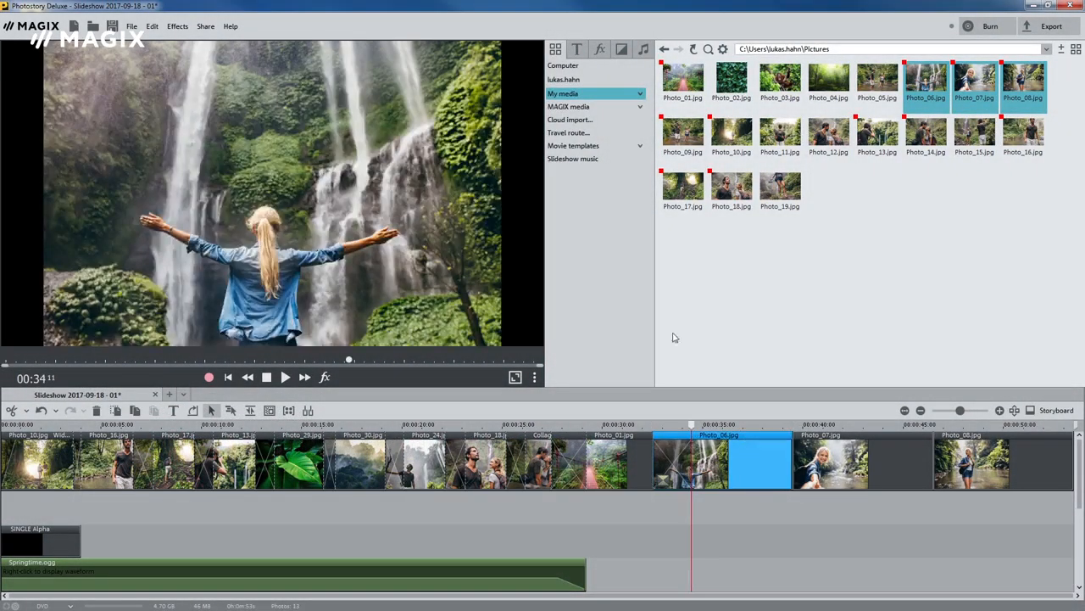
pyautogui.click(600, 50)
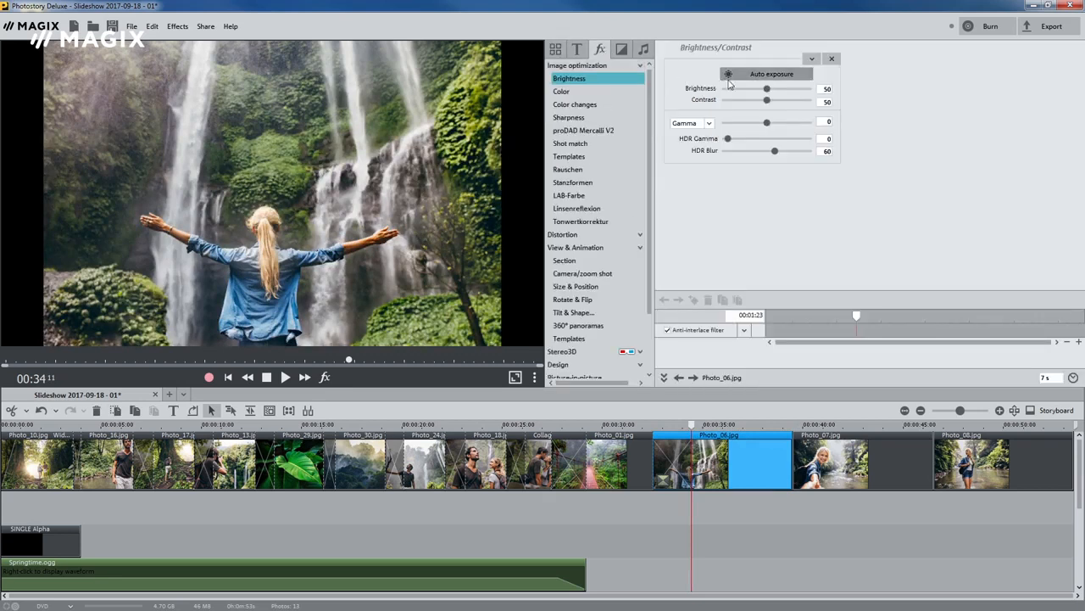
pyautogui.click(776, 89)
pyautogui.moveTo(776, 93)
pyautogui.mouseDown()
pyautogui.moveTo(771, 102)
pyautogui.moveTo(782, 104)
pyautogui.mouseUp()
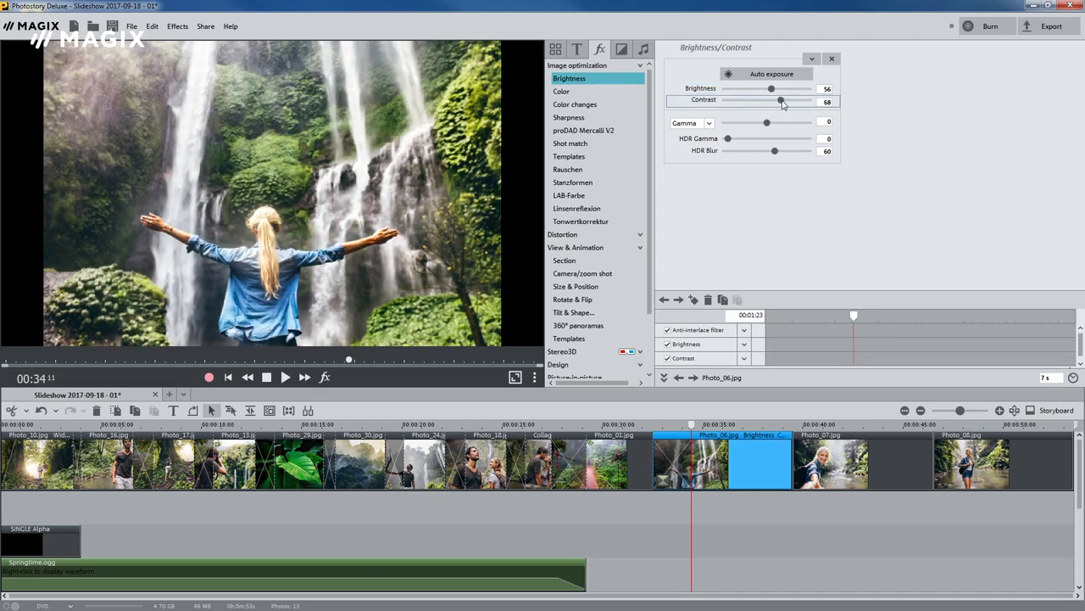
# Give Photo_06 a camera zoom to a smaller section around the woman over the full duration and preview the movement
pyautogui.scroll(-3, 650, 170)
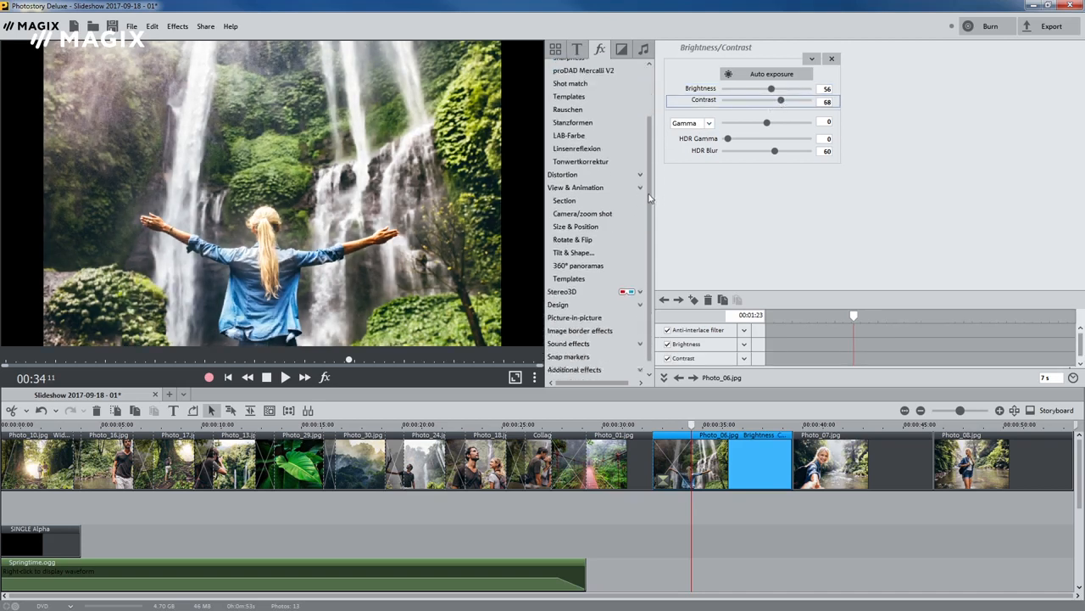
pyautogui.click(582, 203)
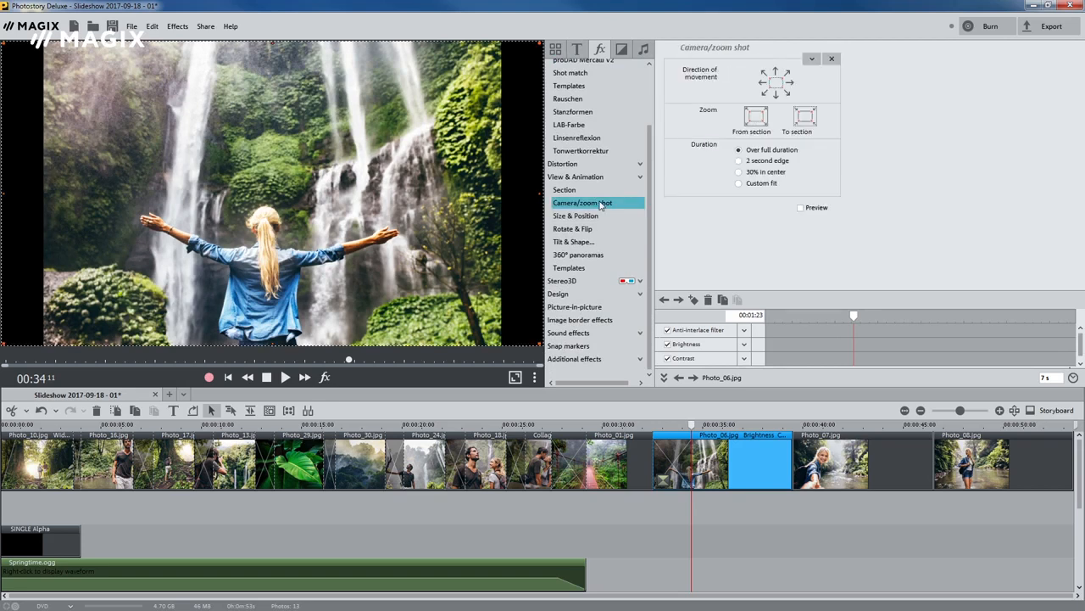
pyautogui.moveTo(540, 44); pyautogui.dragTo(409, 148)
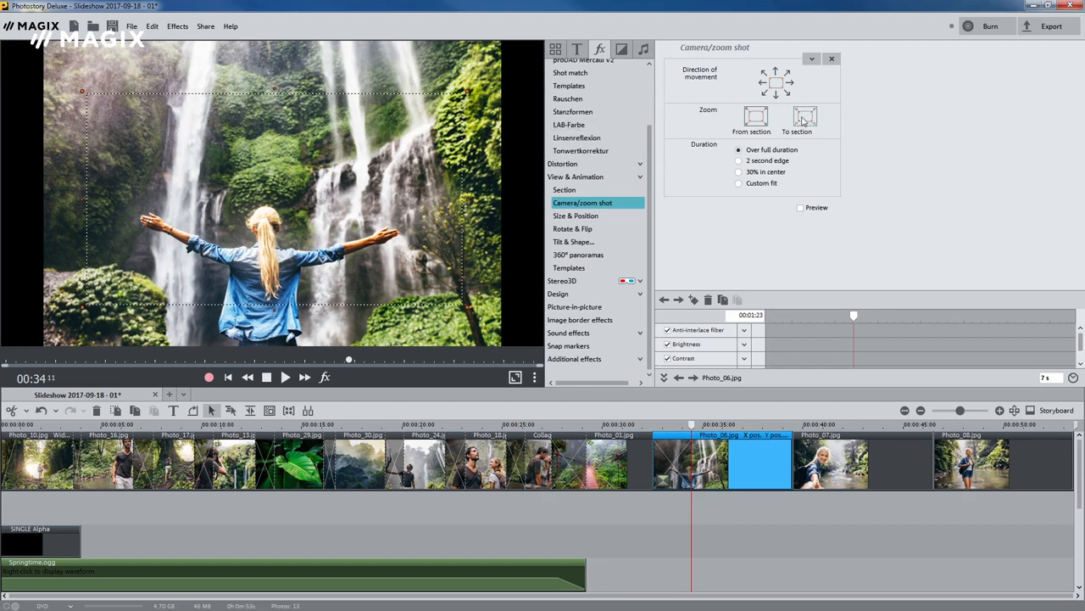
pyautogui.click(799, 207)
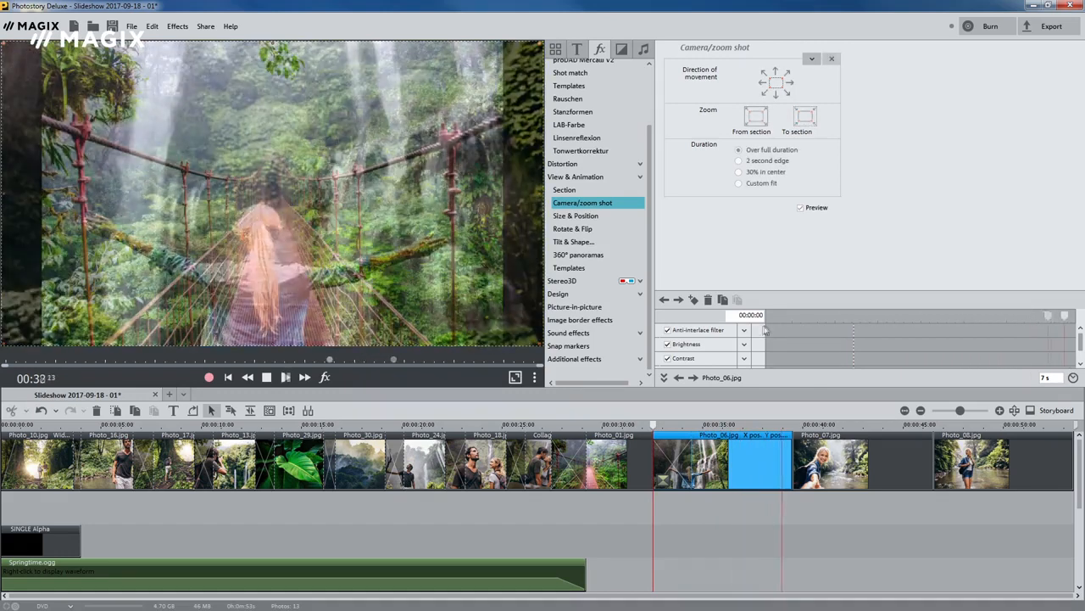
# Apply the picture-in-picture template "4 Obj. 03 (16:9)" to combine the last four photos into a collage, and play it
pyautogui.click(627, 307)
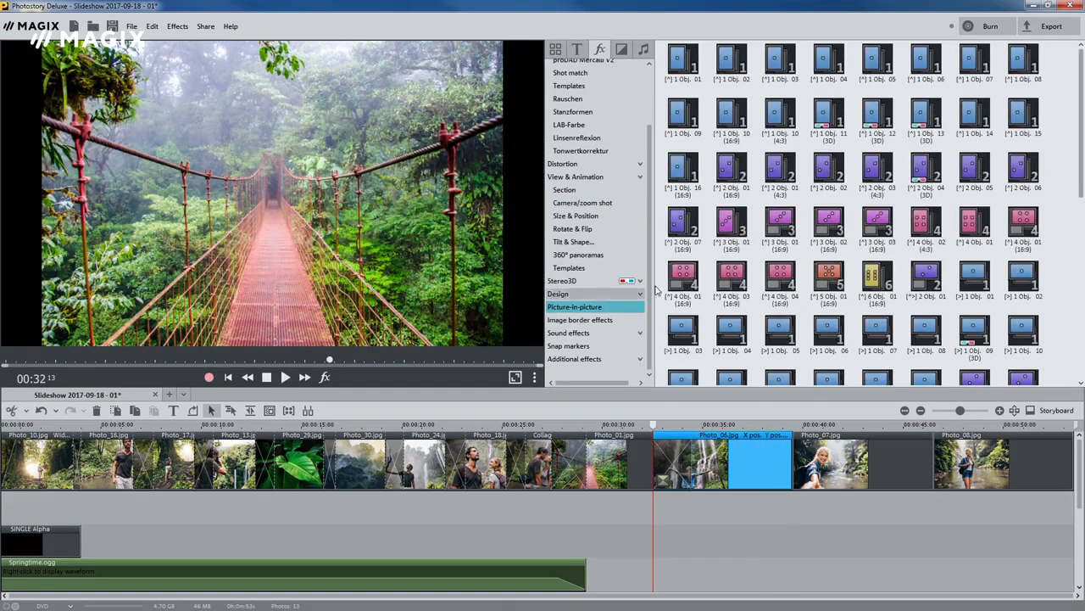
pyautogui.click(731, 271)
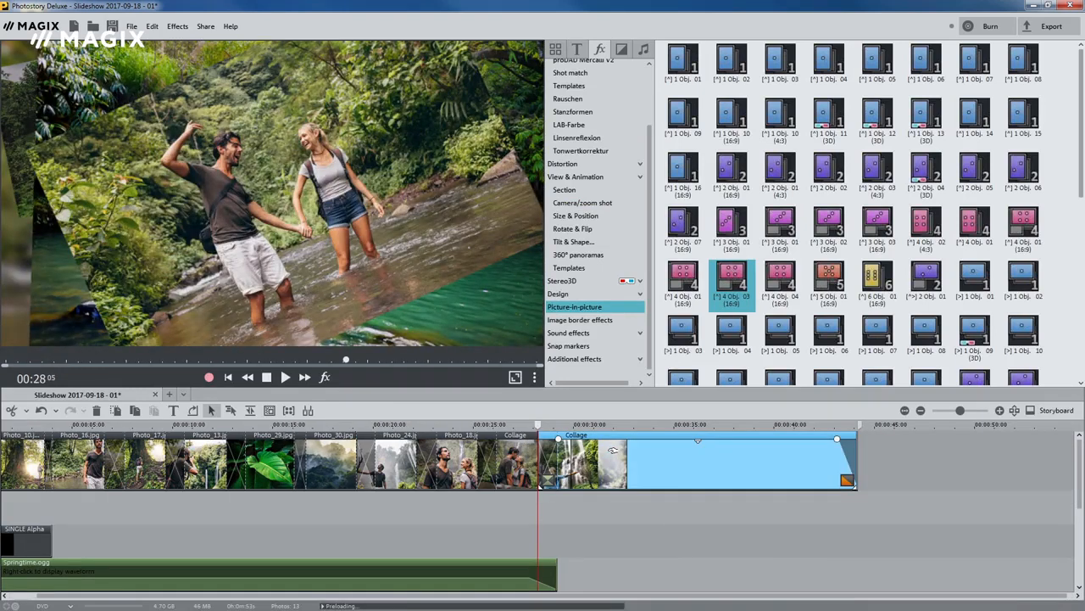
pyautogui.press('space')
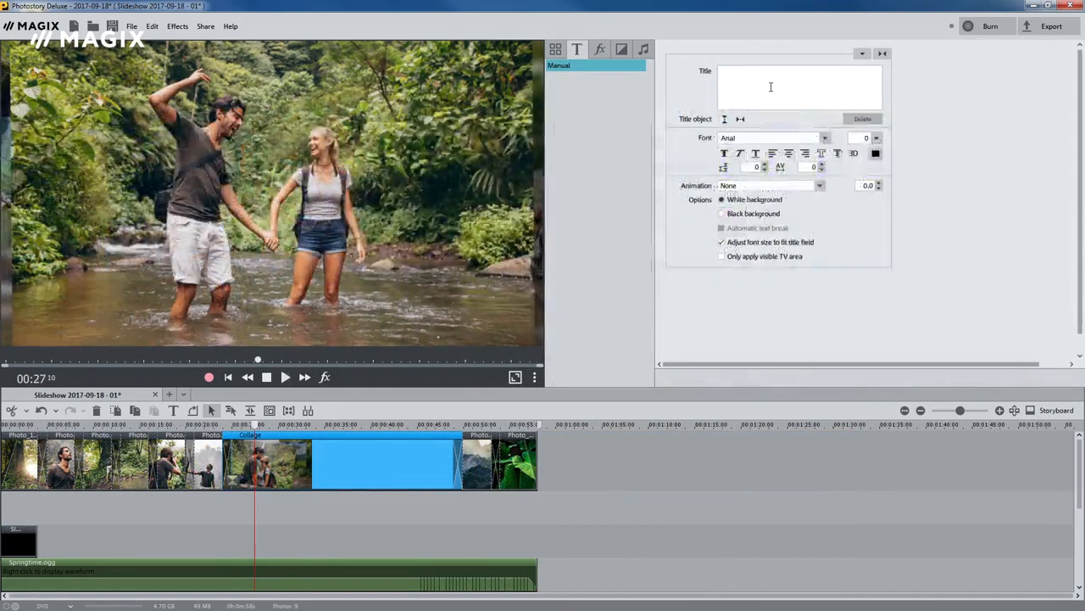
# Add the title text "PHOTOSTORY" over the collage and set its font to DINPro-Bold
pyautogui.write('PHOTOSTORY')
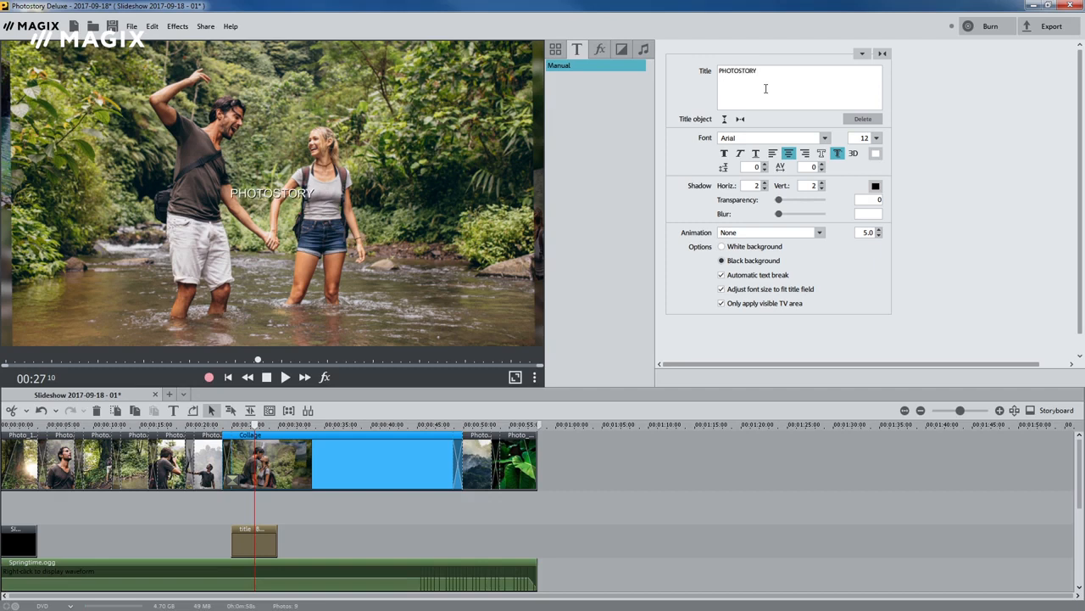
pyautogui.click(824, 138)
pyautogui.moveTo(827, 173); pyautogui.dragTo(827, 210)
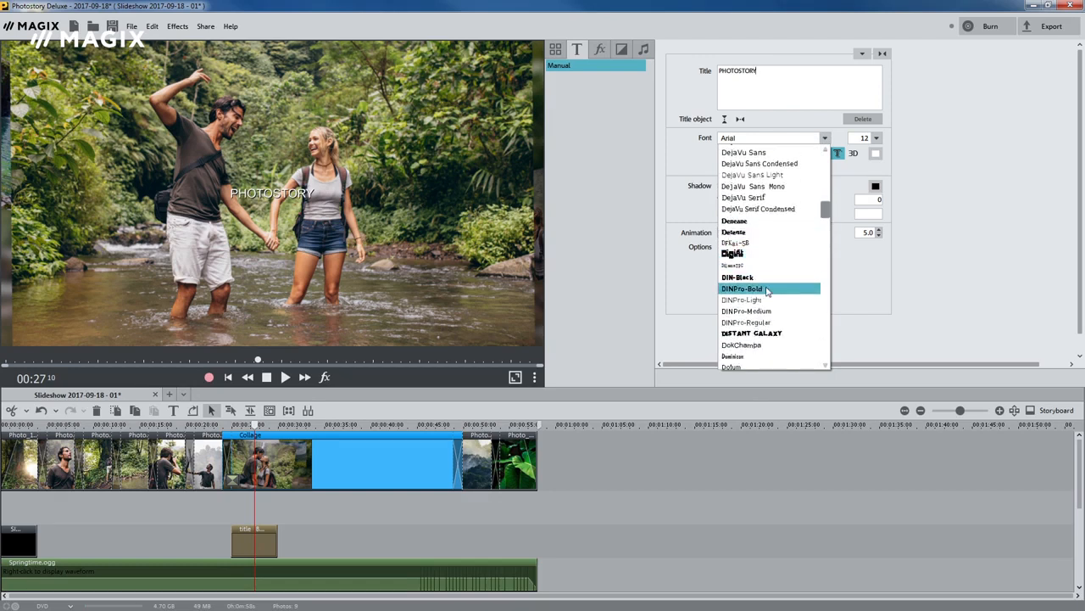
pyautogui.click(767, 289)
# Change the title's font size, increase its shadow blur and place the title lower in the picture
pyautogui.click(877, 138)
pyautogui.moveTo(877, 197); pyautogui.dragTo(877, 176)
pyautogui.moveTo(778, 213); pyautogui.dragTo(812, 217)
pyautogui.click(352, 194)
pyautogui.moveTo(352, 194); pyautogui.dragTo(312, 289)
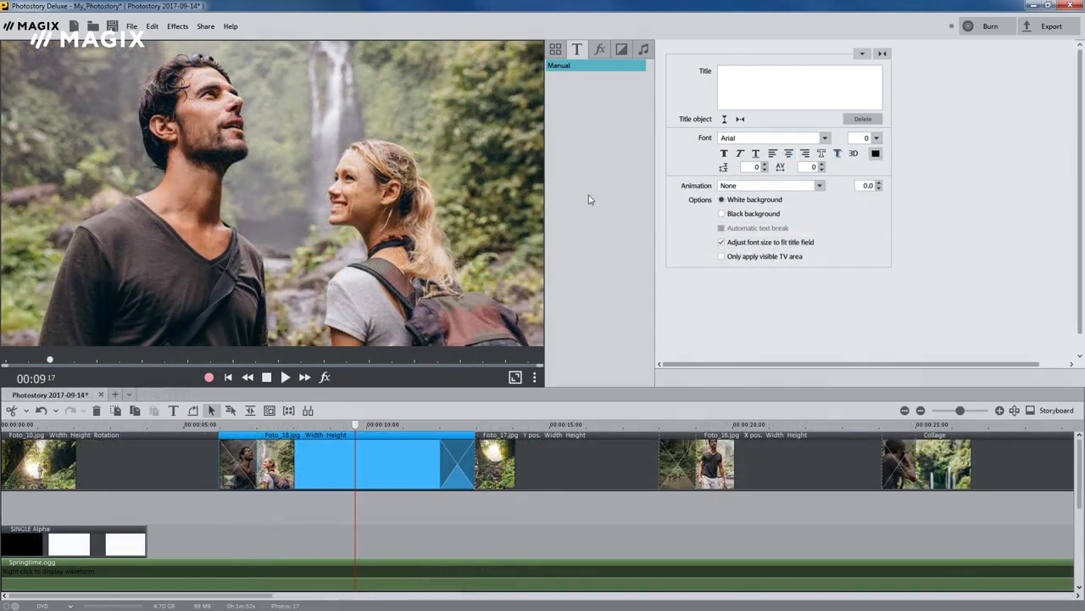
# Apply the Blinds transition from Transitions Basic between Foto_18.jpg and Foto_17.jpg and play it back
pyautogui.click(627, 56)
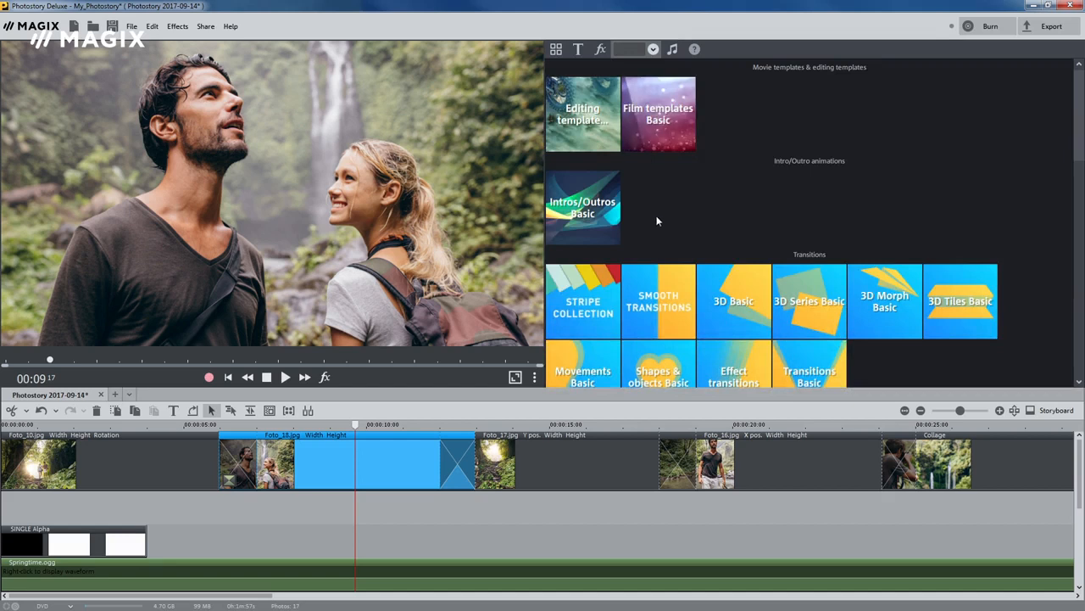
pyautogui.scroll(-3, 657, 221)
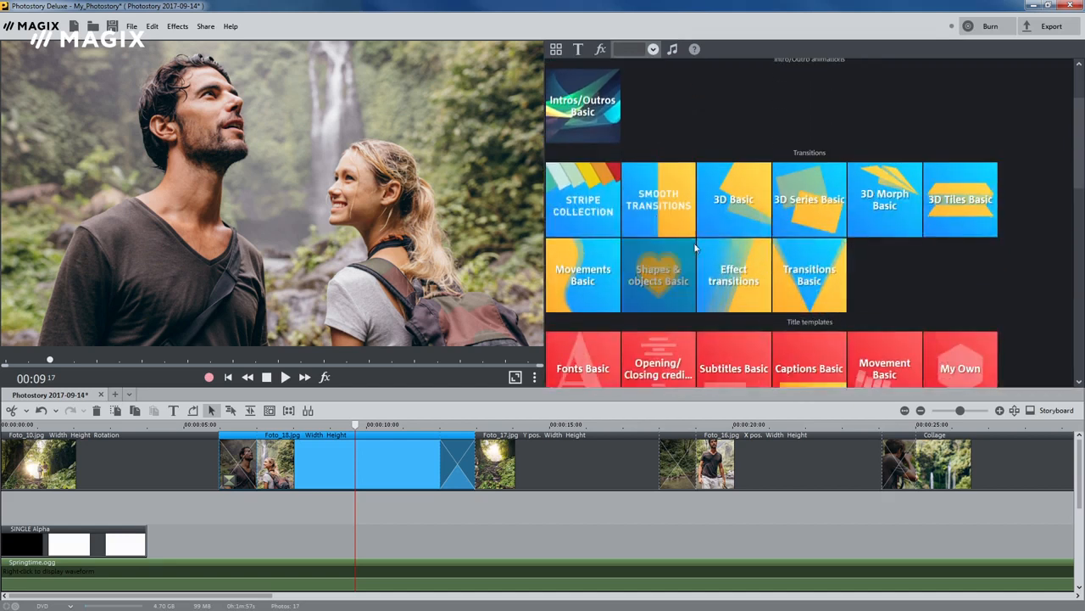
pyautogui.click(799, 273)
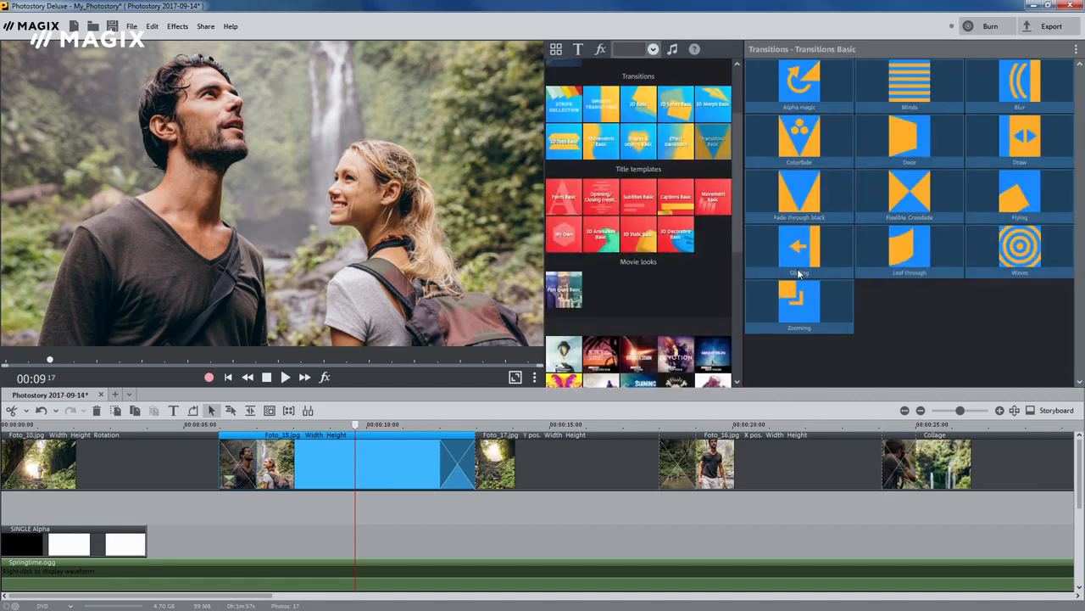
pyautogui.moveTo(929, 100); pyautogui.dragTo(459, 448)
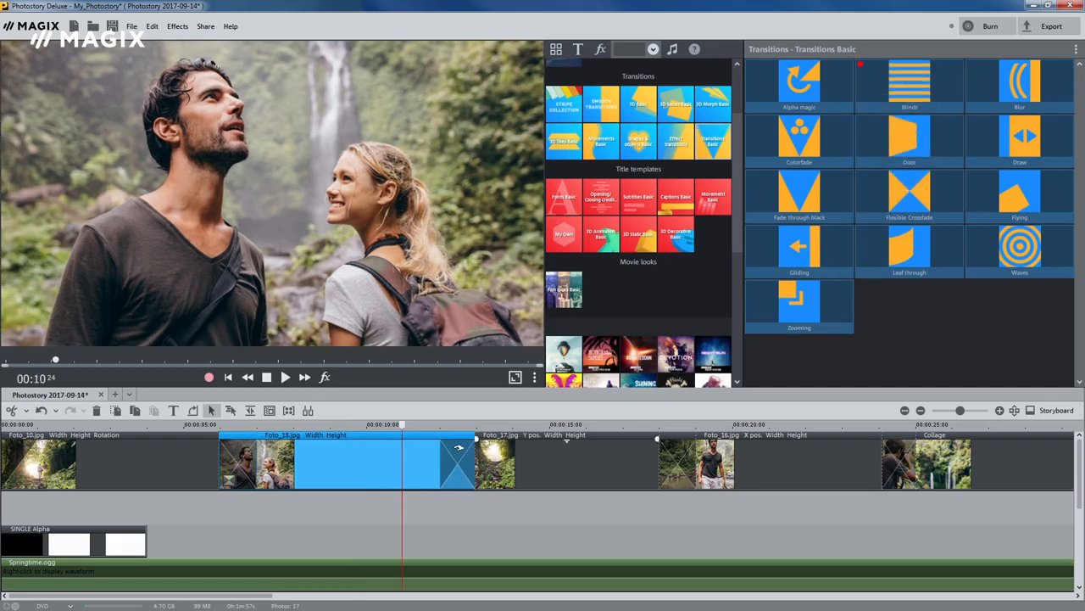
pyautogui.click(434, 426)
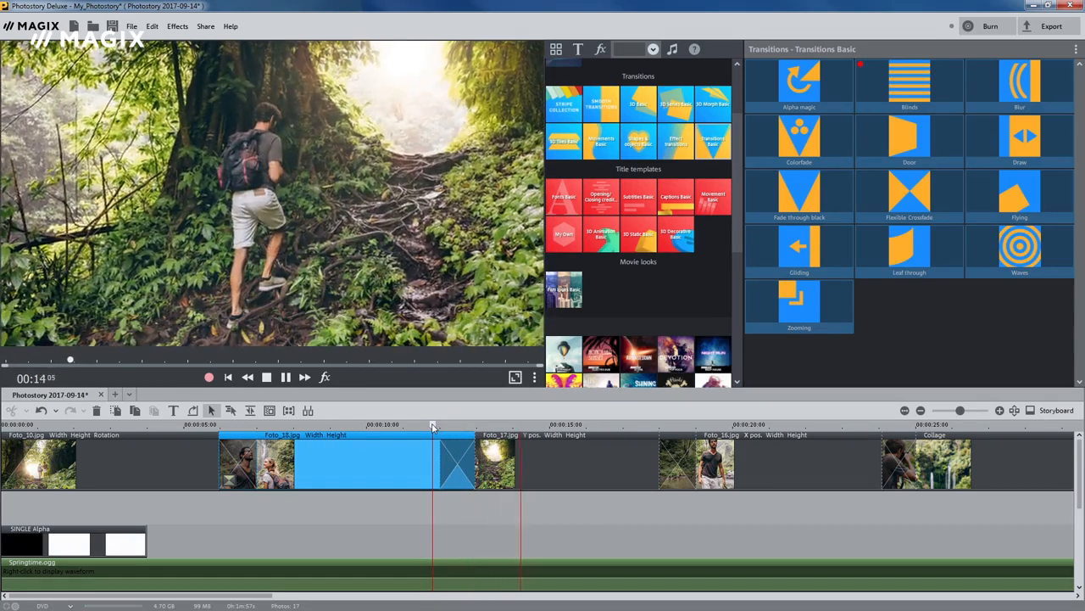
pyautogui.press('space')
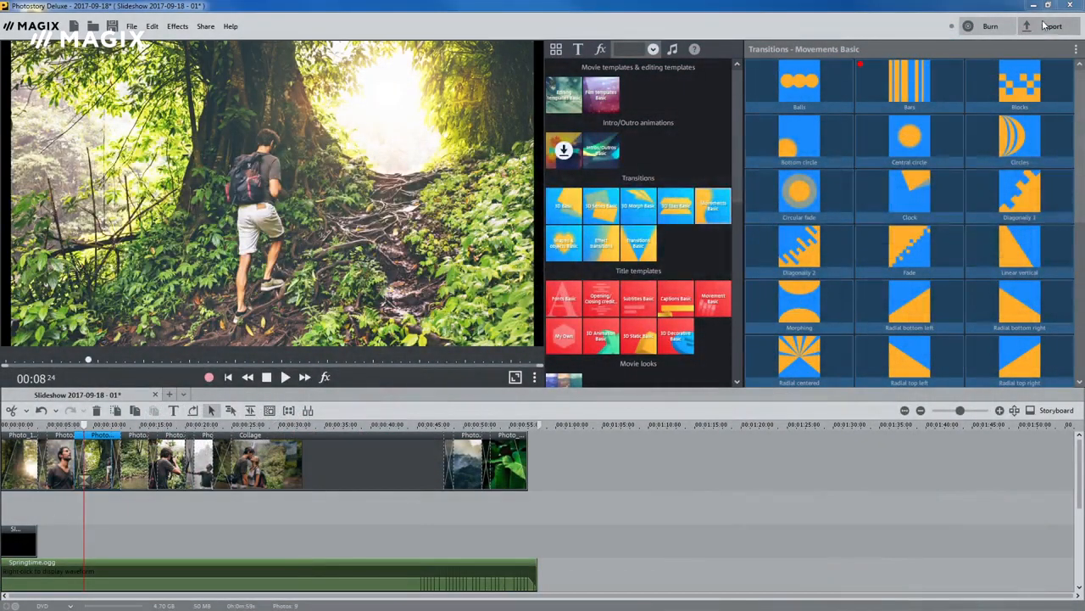
# Go through the computer, device and online output options and choose an online community for uploading the slideshow
pyautogui.click(1046, 26)
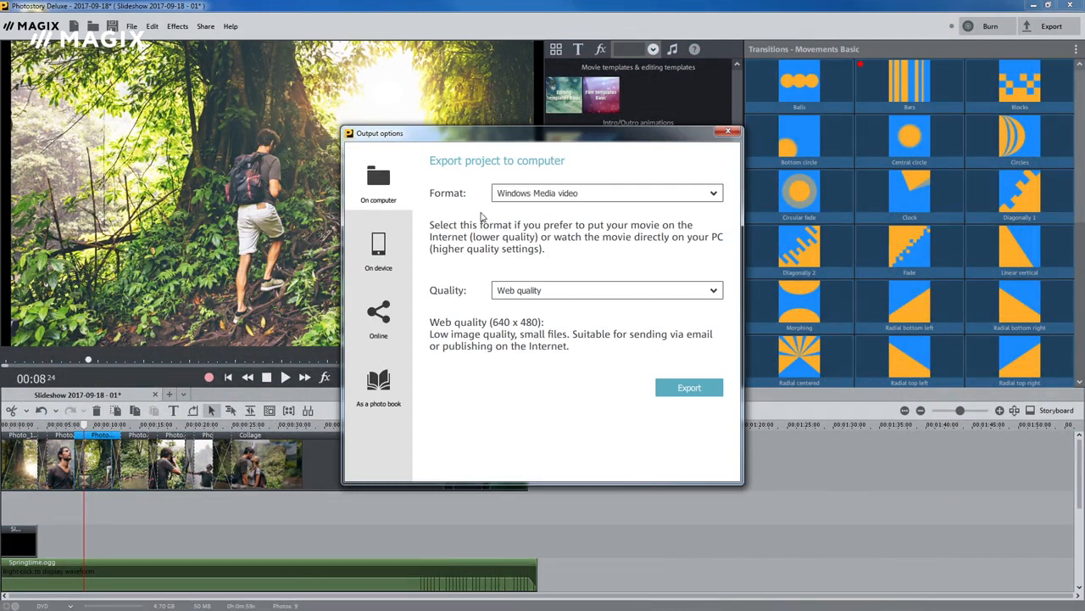
pyautogui.click(383, 242)
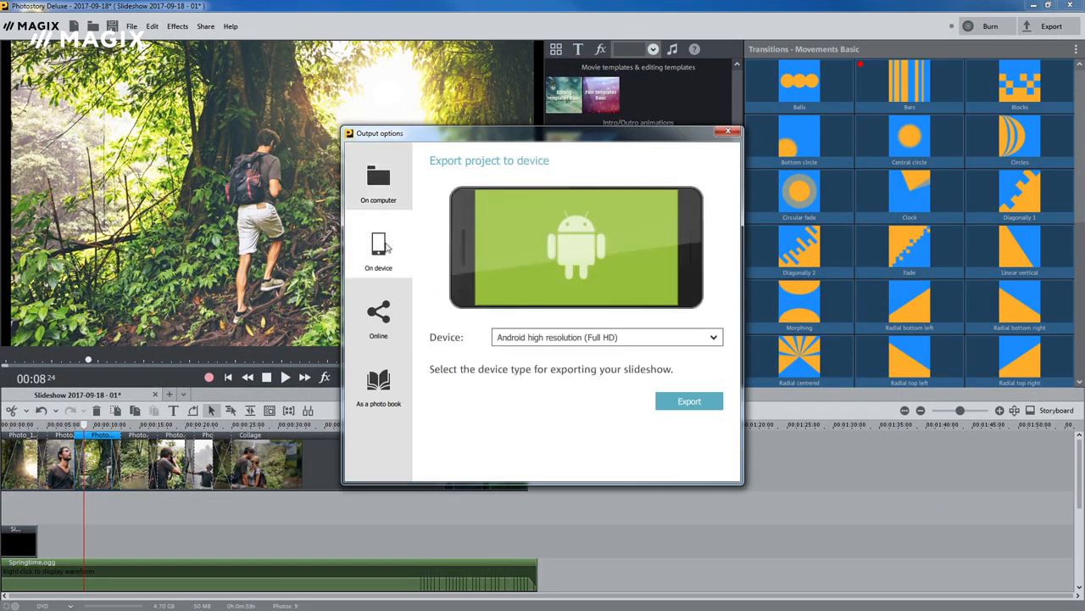
pyautogui.click(391, 299)
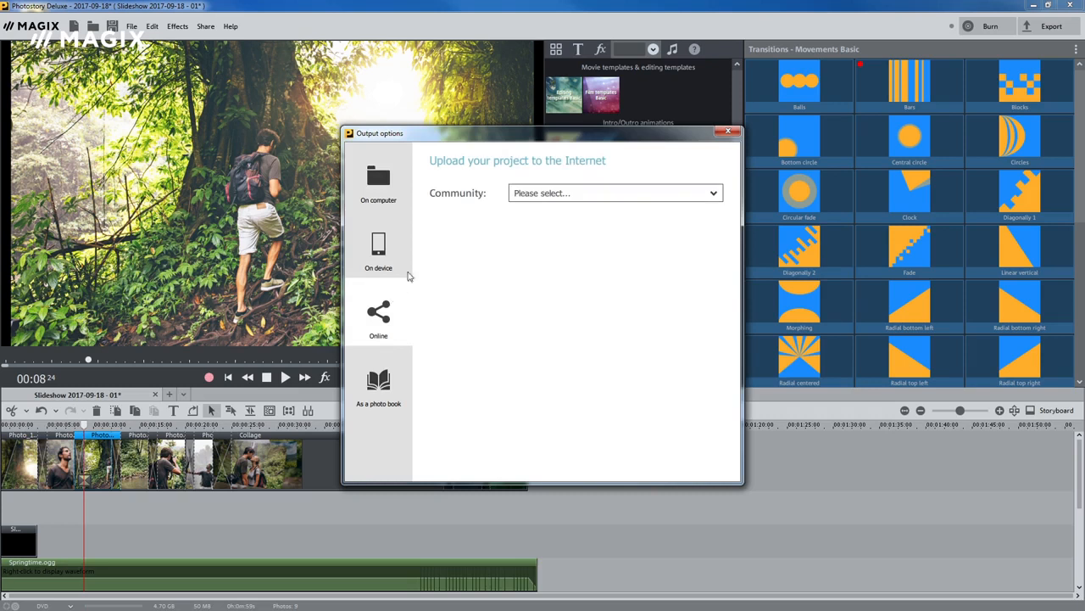
pyautogui.click(606, 194)
pyautogui.click(567, 231)
pyautogui.click(688, 405)
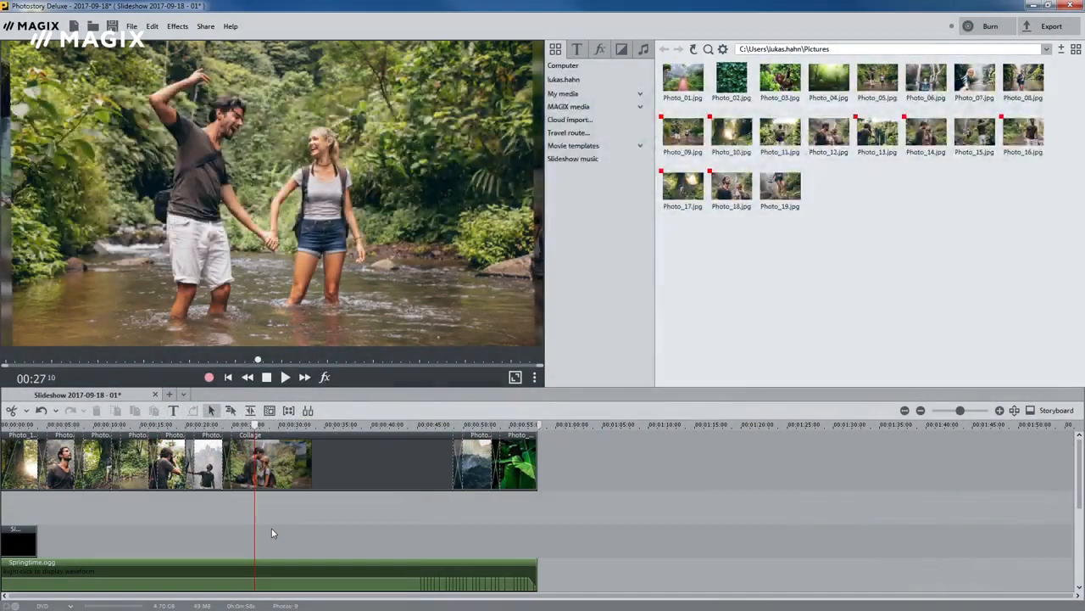
# For burning, apply the Travelling disc menu template from the Animated HD Travel & Holidays category and open the menu for editing
pyautogui.click(975, 27)
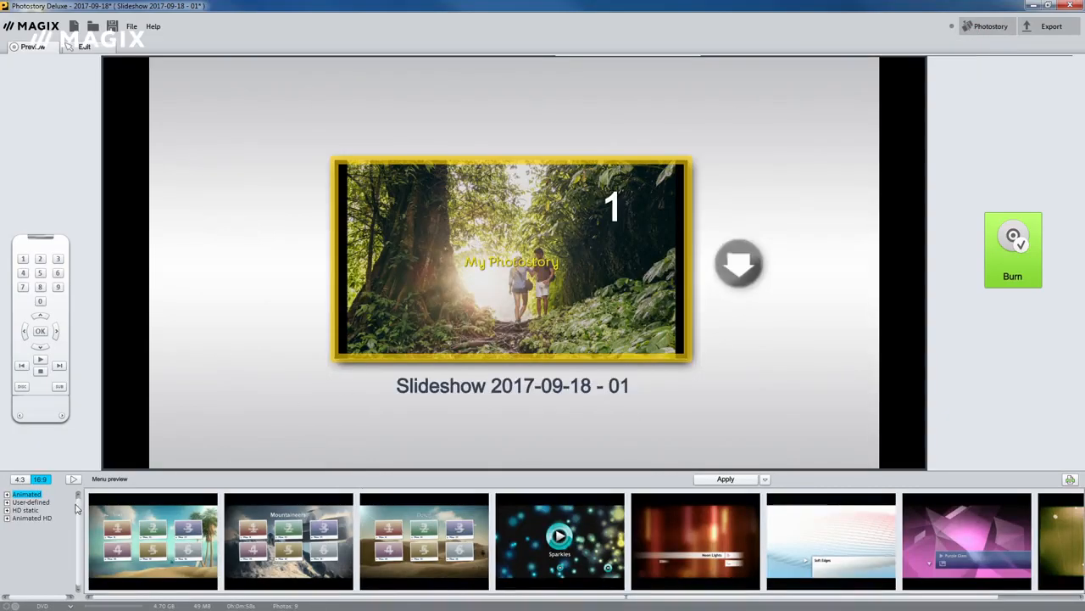
pyautogui.click(7, 518)
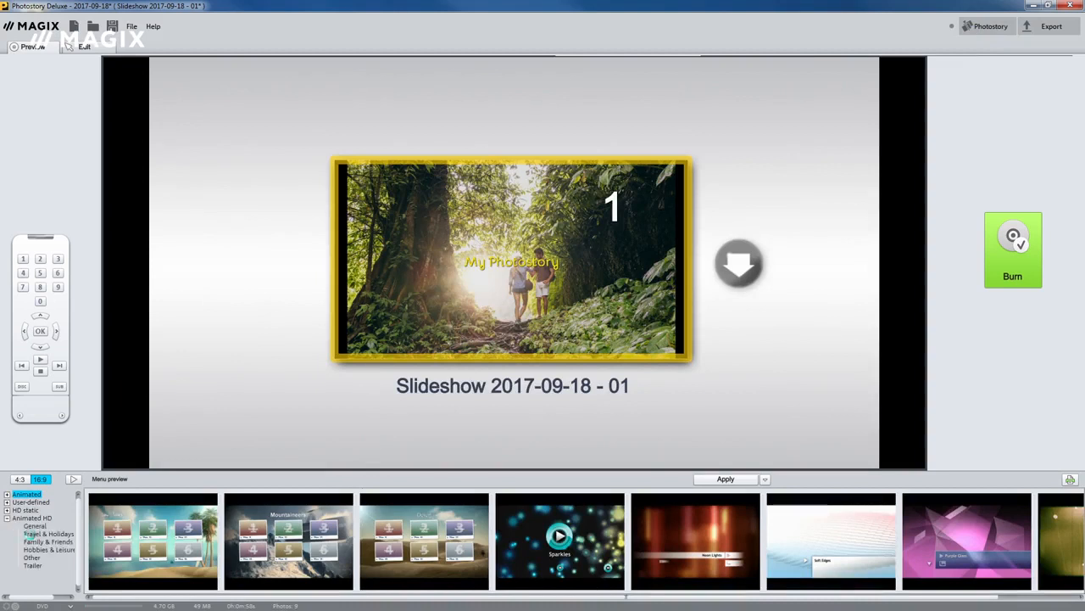
pyautogui.click(32, 534)
pyautogui.click(212, 506)
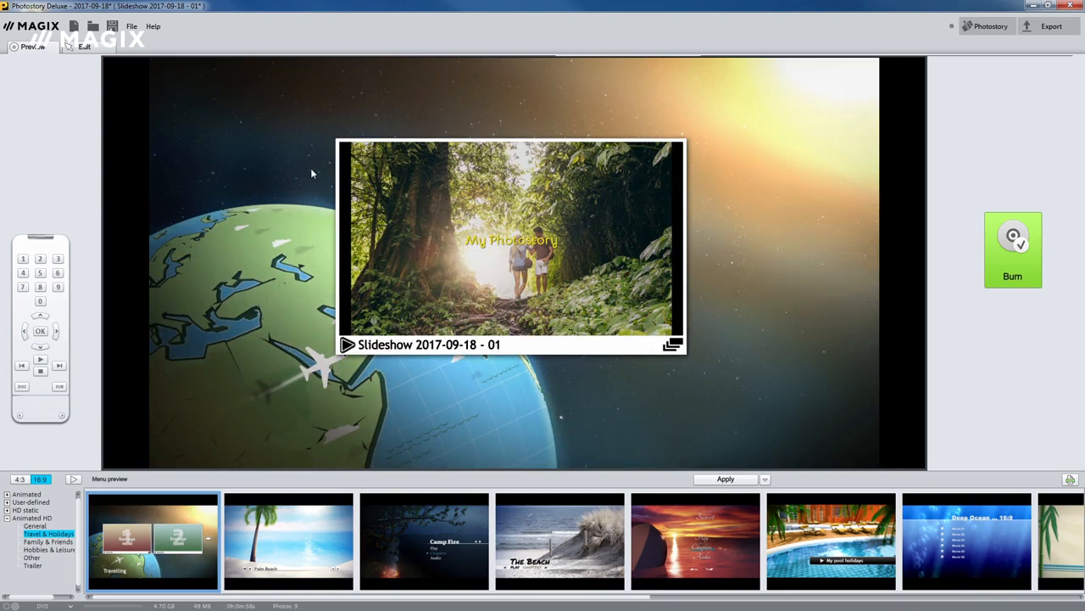
pyautogui.click(99, 51)
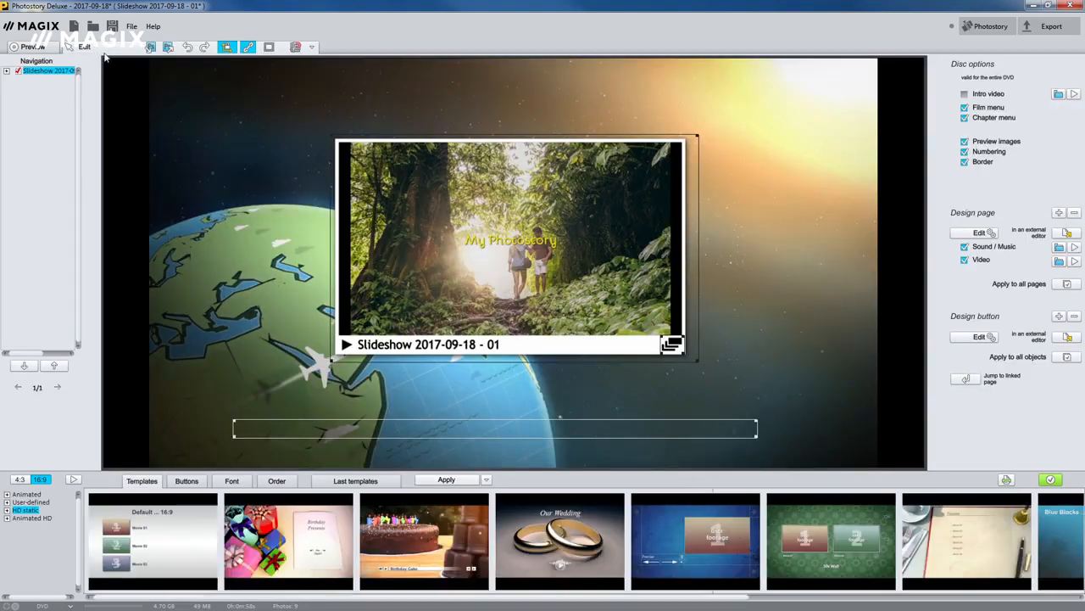
# Change the disc menu entry's text to "My Photostory"
pyautogui.doubleClick(511, 250)
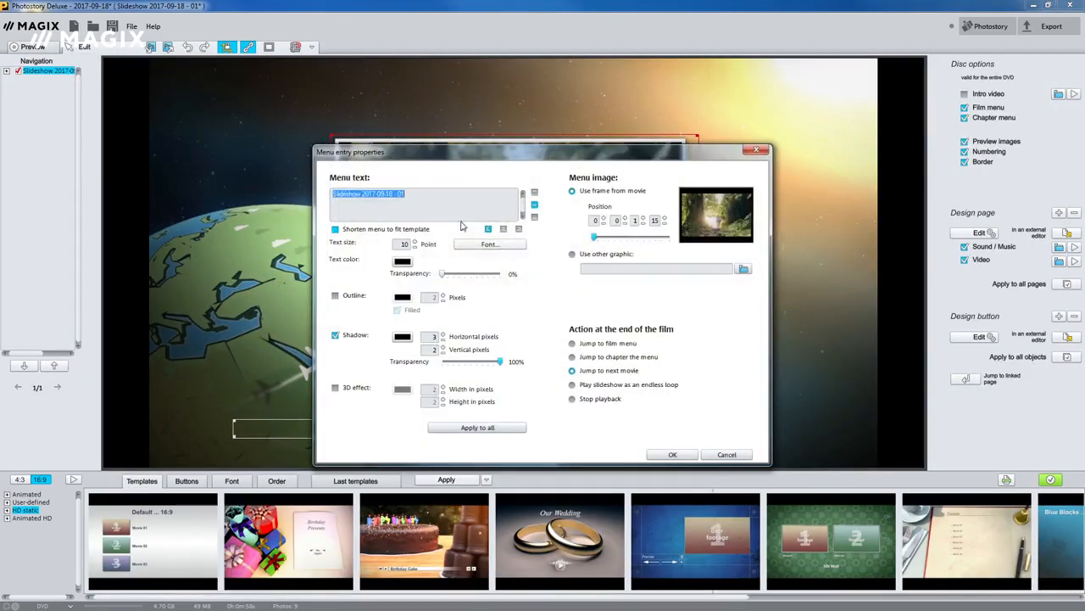
pyautogui.moveTo(416, 192); pyautogui.dragTo(297, 202)
pyautogui.write('My Photostory')
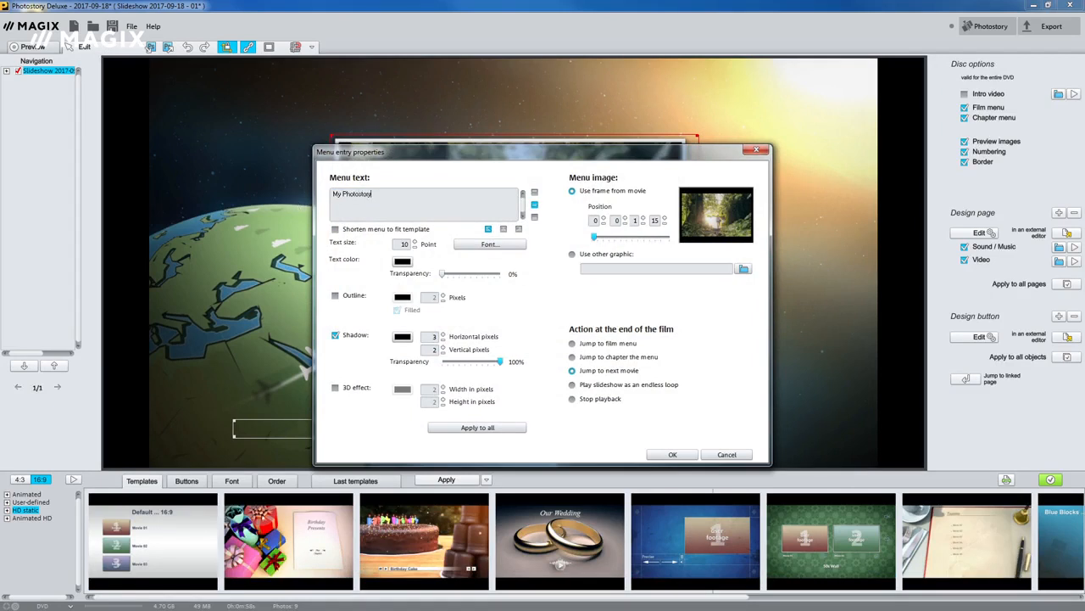
pyautogui.click(691, 458)
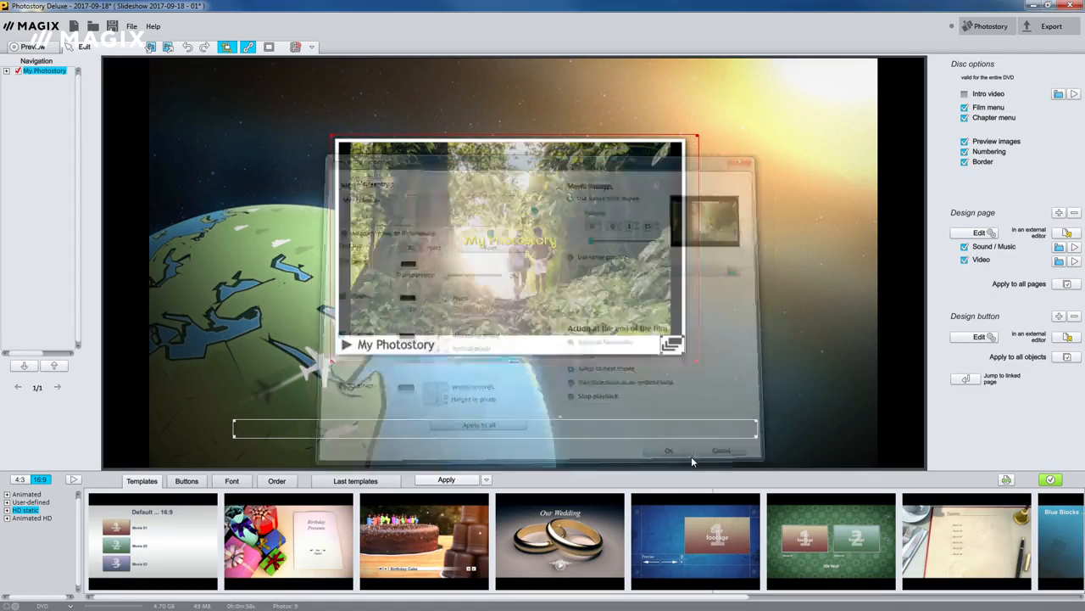
# Shrink the menu preview image, place it in the menu page's upper-right corner with the chapter symbol below it, and accept the menu design
pyautogui.moveTo(697, 360); pyautogui.dragTo(547, 274)
pyautogui.moveTo(502, 247); pyautogui.dragTo(798, 186)
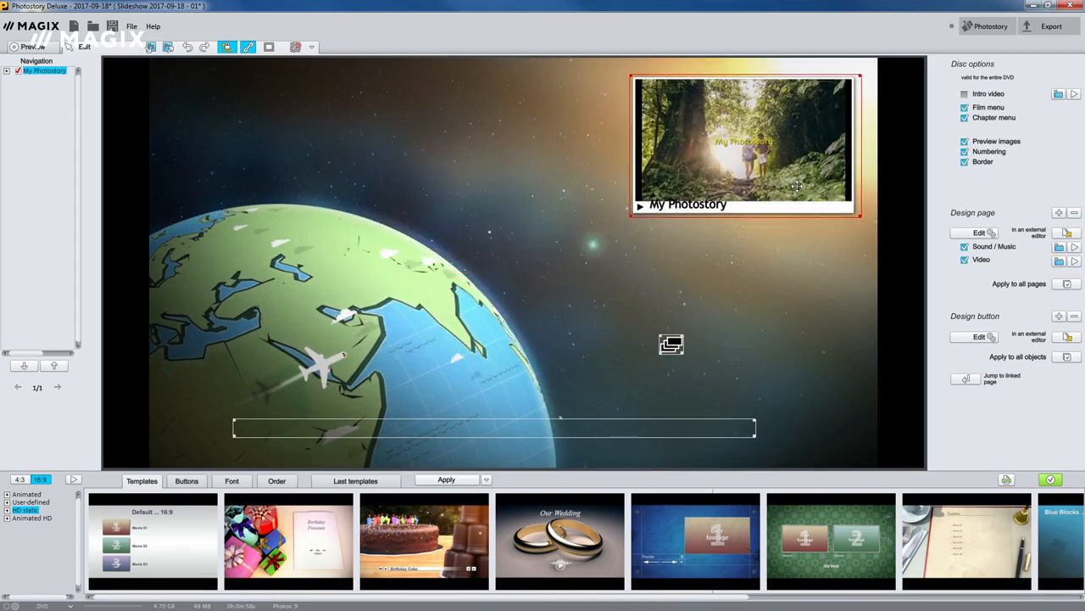
pyautogui.moveTo(671, 344); pyautogui.dragTo(845, 237)
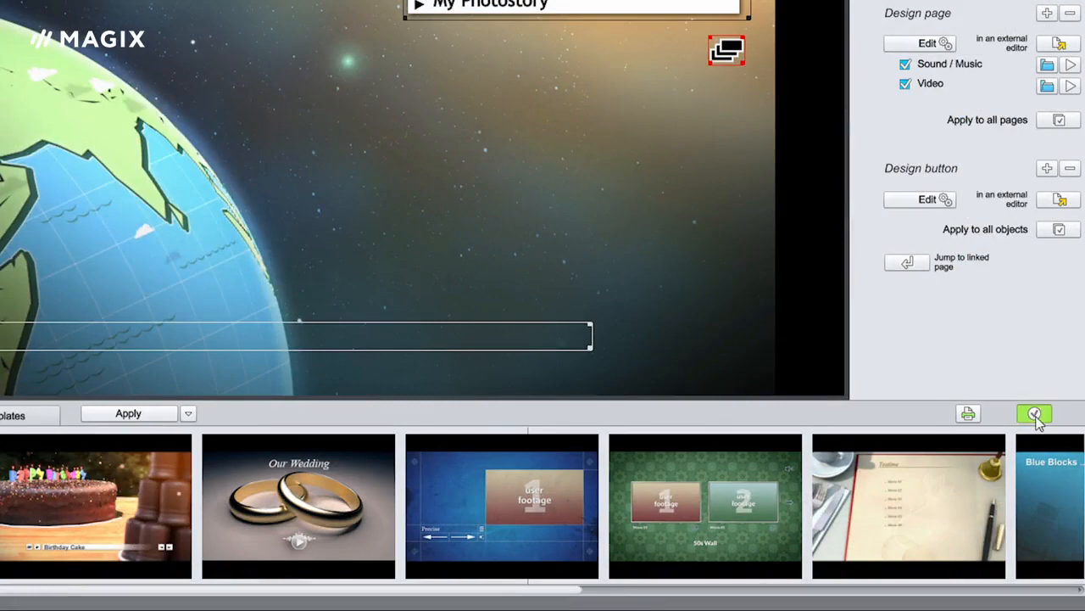
pyautogui.click(1036, 414)
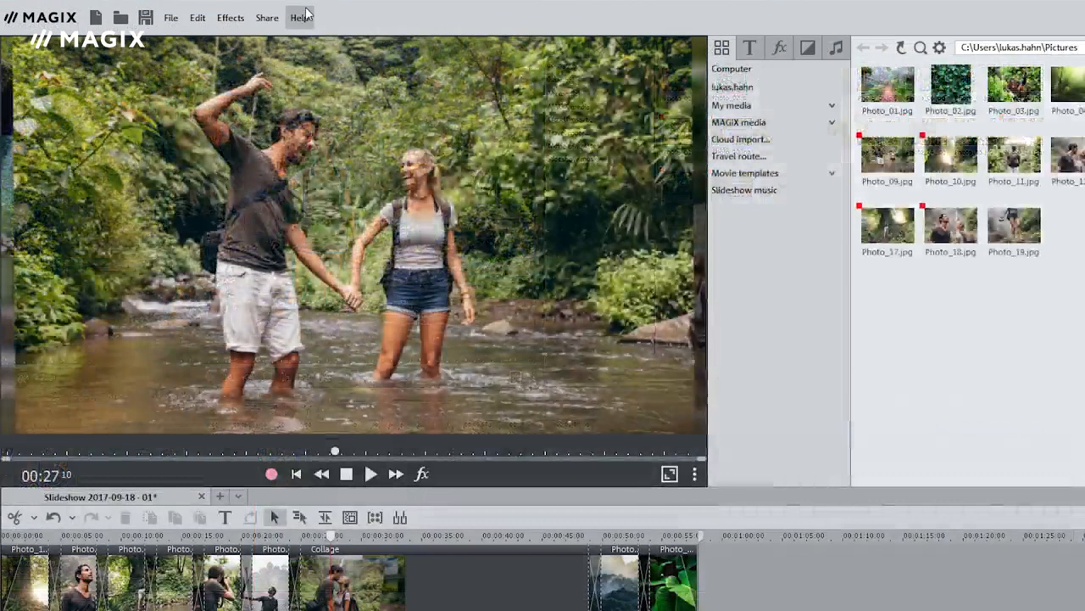
# Open the program help, search it for "effects" and display the "Effects settings" topic
pyautogui.click(230, 27)
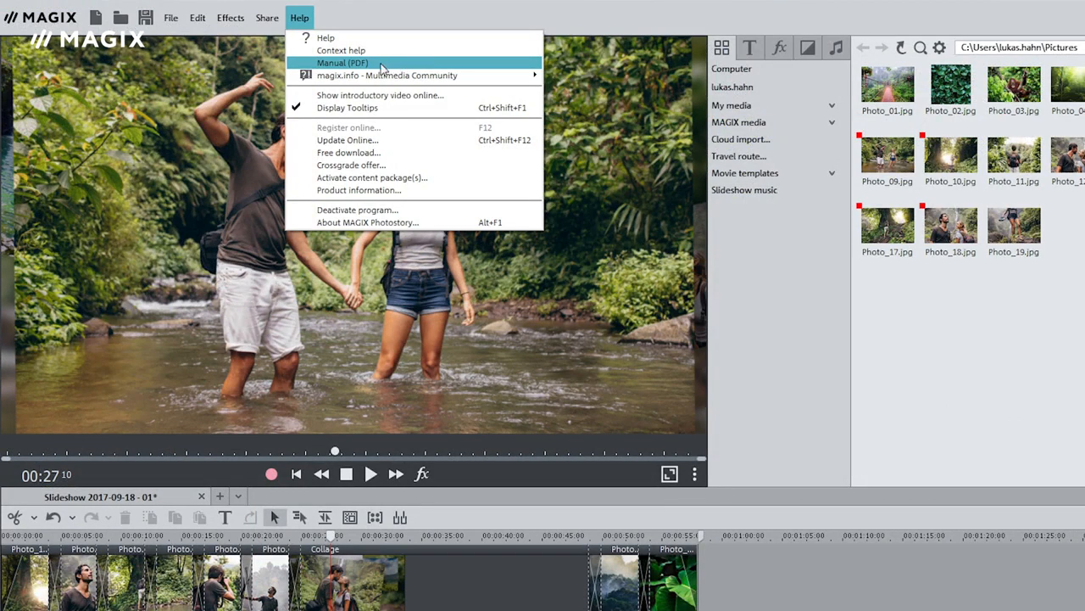
pyautogui.click(370, 39)
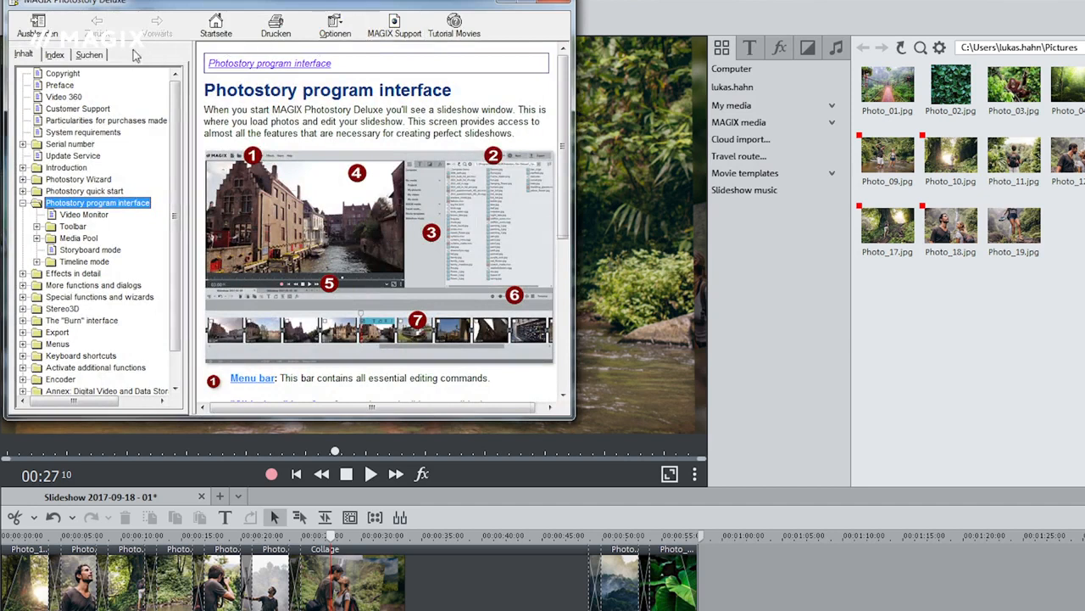
pyautogui.click(100, 54)
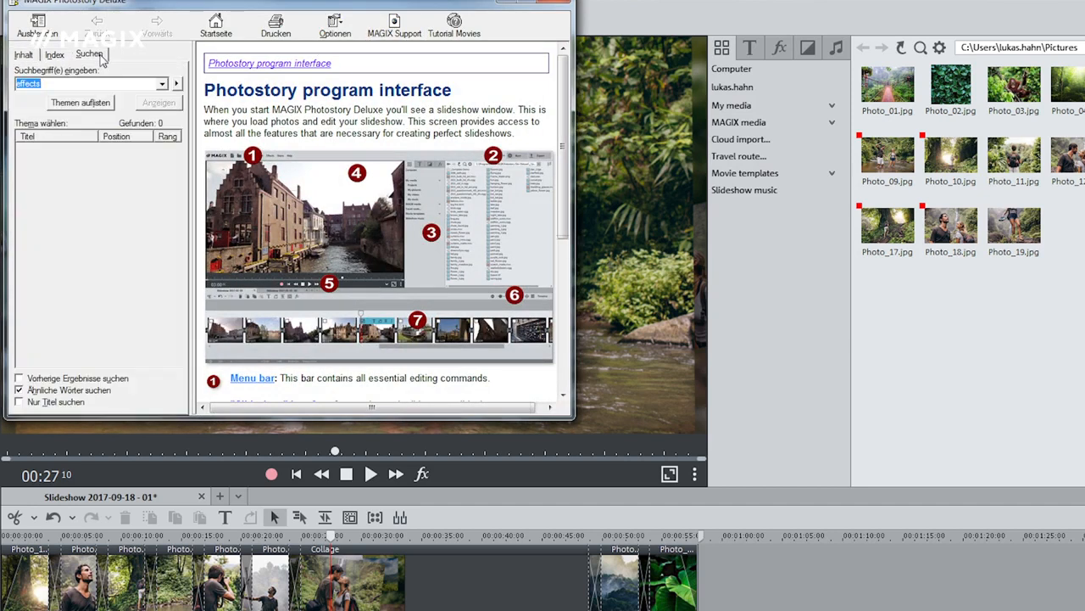
pyautogui.click(97, 84)
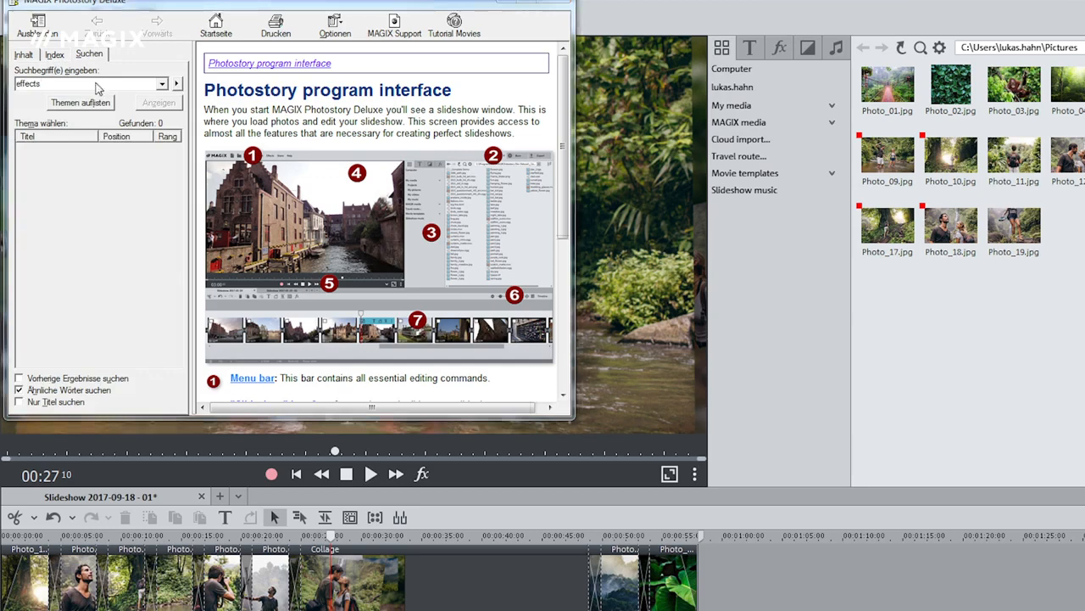
pyautogui.press('Return')
pyautogui.doubleClick(59, 170)
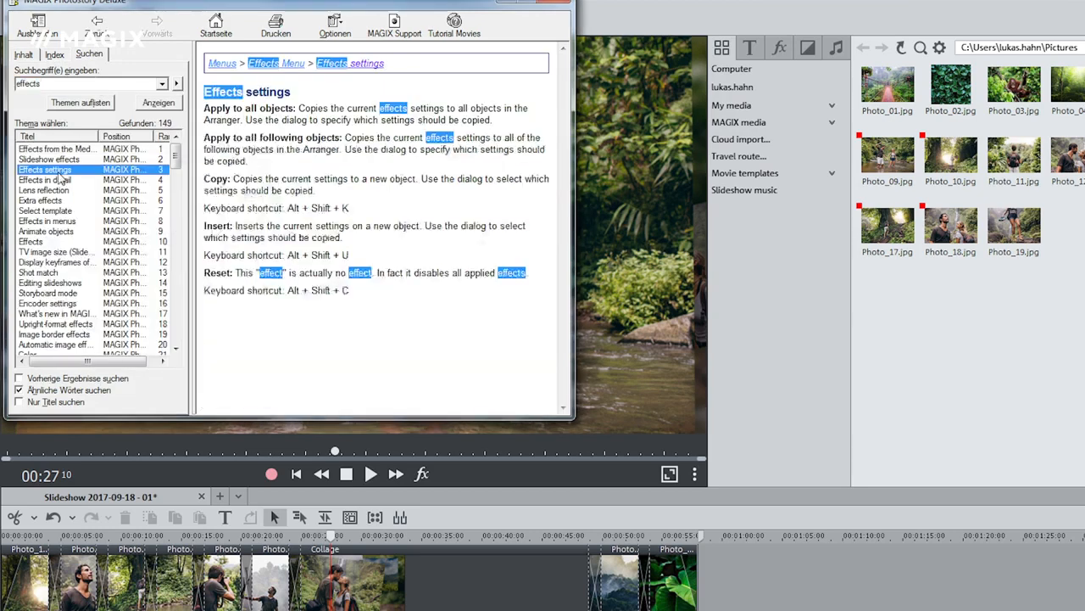